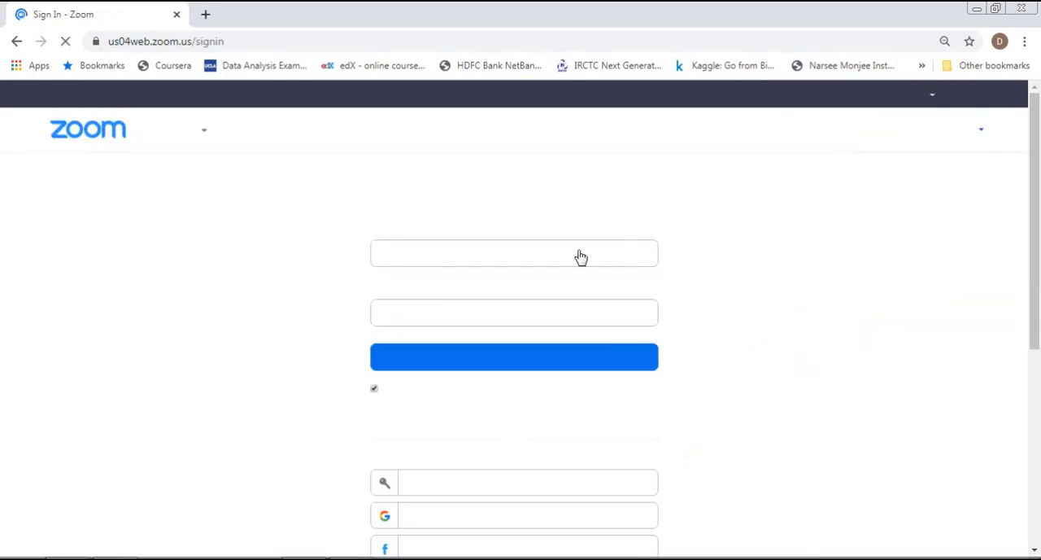
Sign in to the Zoom account with the account e-mail address and password.
{"action": "left_click", "coordinate": [554, 252]}
{"action": "type", "text": "dinesh"}
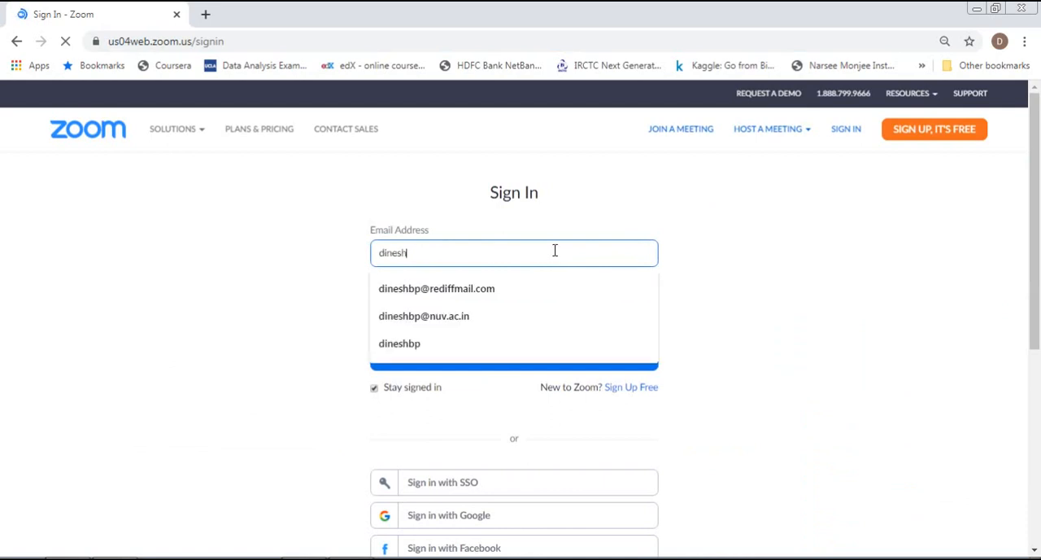
{"action": "left_click", "coordinate": [432, 325]}
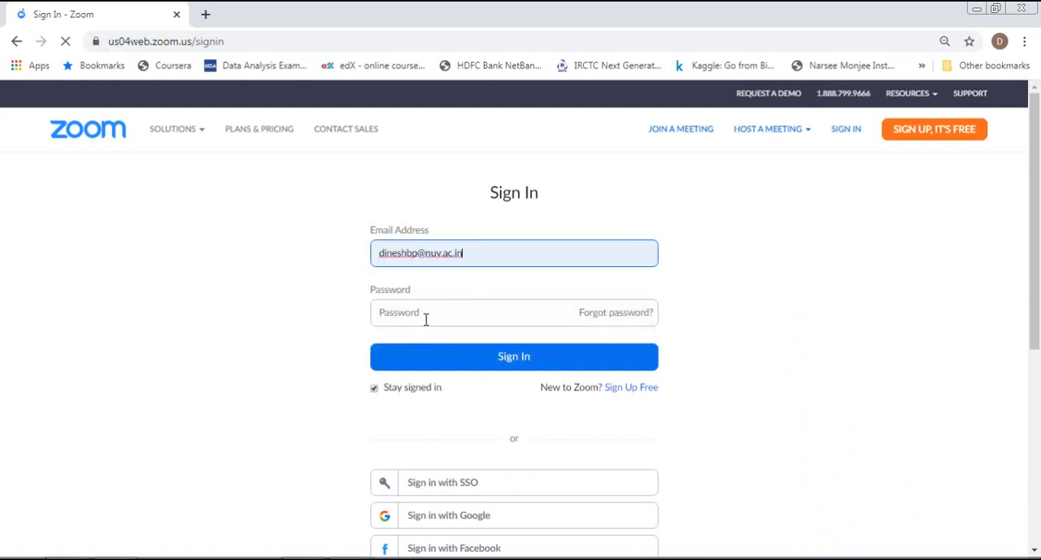
{"action": "left_click", "coordinate": [426, 319]}
{"action": "type", "text": "••••"}
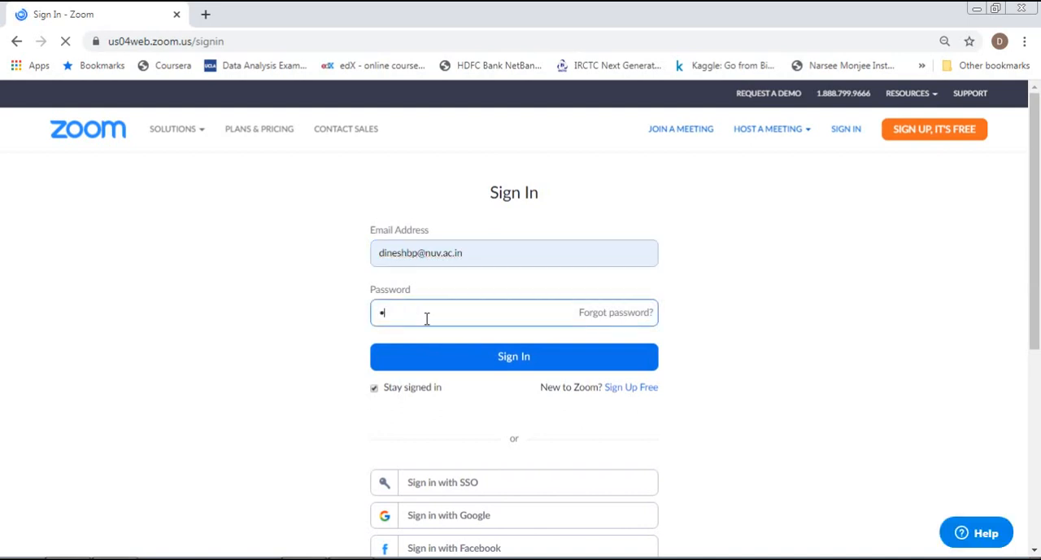
{"action": "type", "text": "•••••••"}
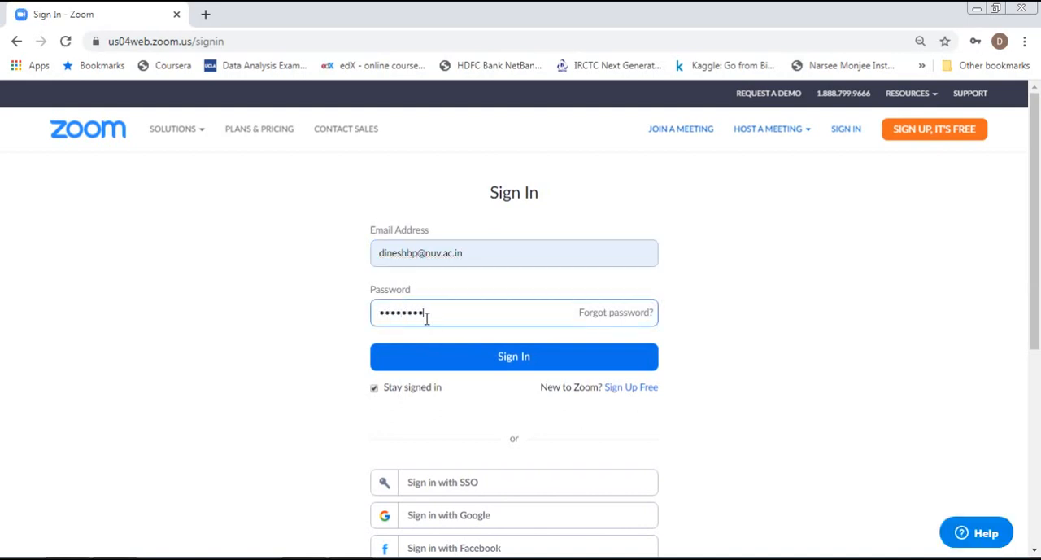
{"action": "left_click", "coordinate": [511, 366]}
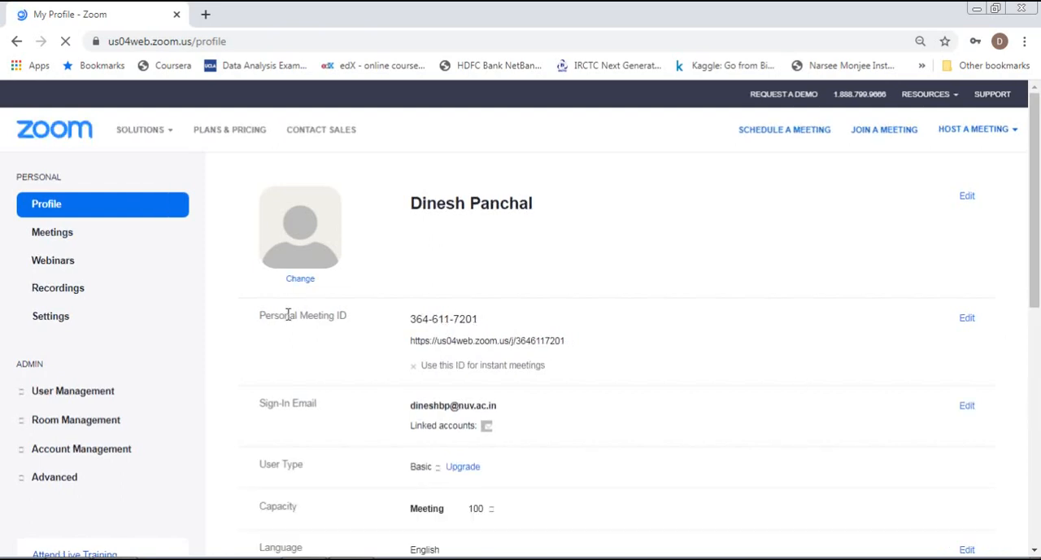
Open the Personal Meeting ID for editing on the profile and decline saving the password in the browser.
{"action": "left_click", "coordinate": [966, 320]}
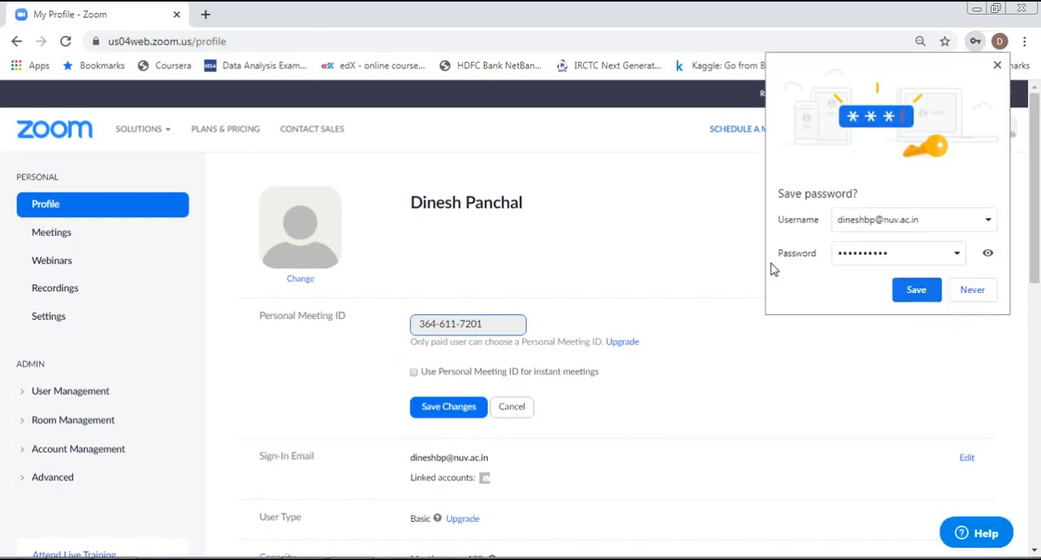
{"action": "left_click", "coordinate": [972, 289]}
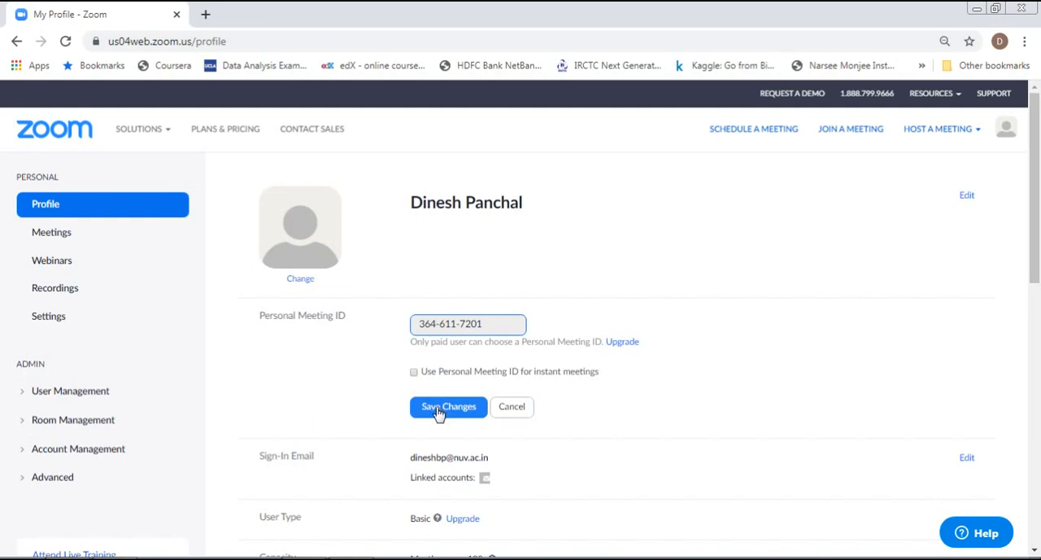
Open the account's meeting settings and review the Schedule Meeting options, including video, join before host, password and mute-upon-entry settings.
{"action": "left_click", "coordinate": [49, 317]}
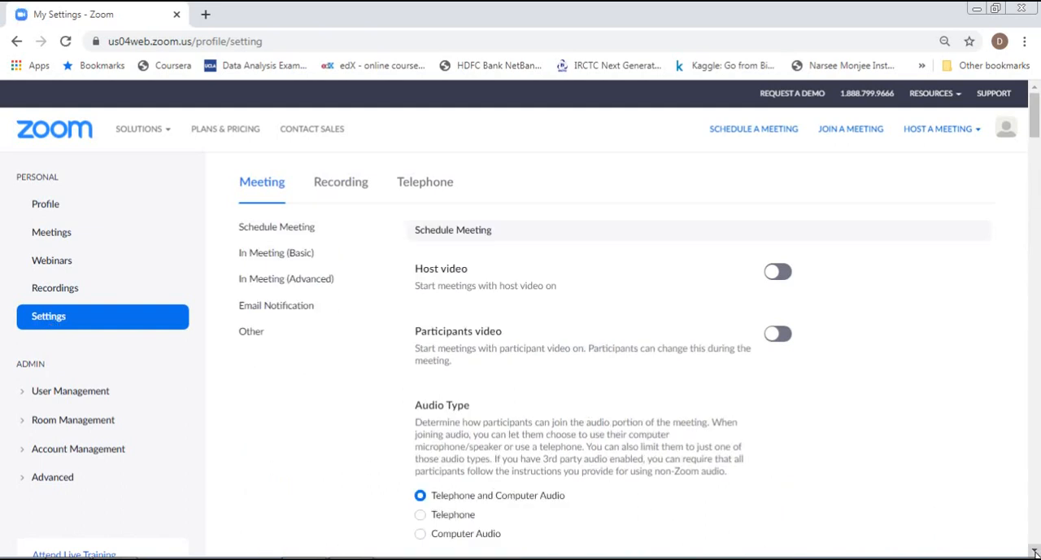
{"action": "left_click", "coordinate": [1034, 551]}
{"action": "left_click", "coordinate": [1034, 551]}
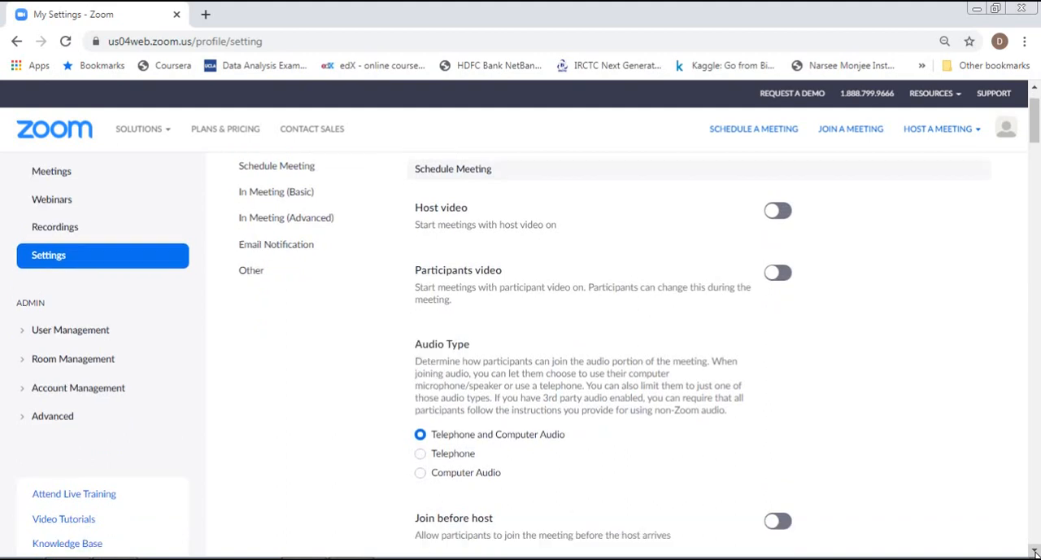
{"action": "left_click_drag", "start_coordinate": [1034, 552], "coordinate": [1035, 551]}
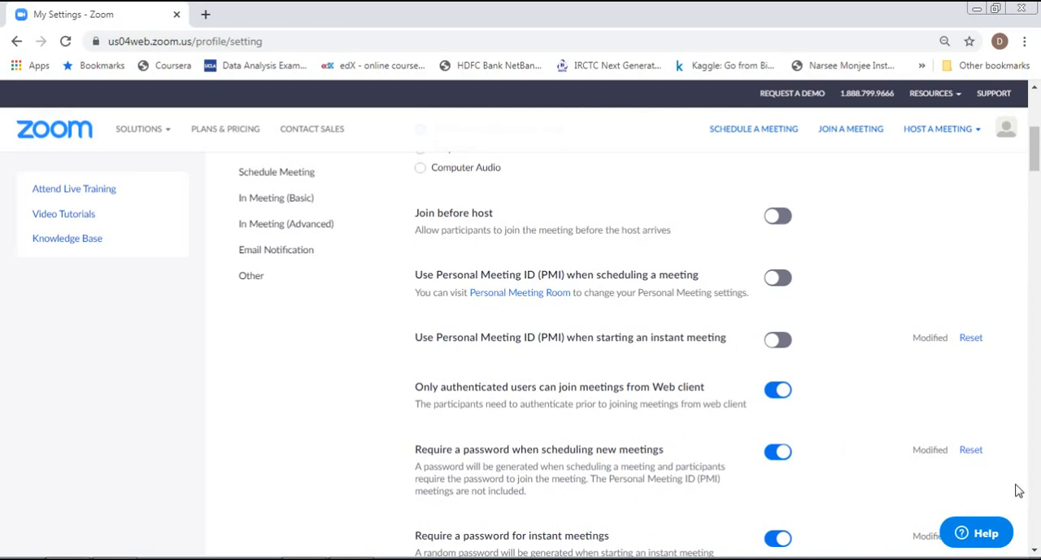
{"action": "left_click", "coordinate": [1035, 550]}
{"action": "scroll", "coordinate": [1036, 551], "scroll_direction": "down", "scroll_amount": 4}
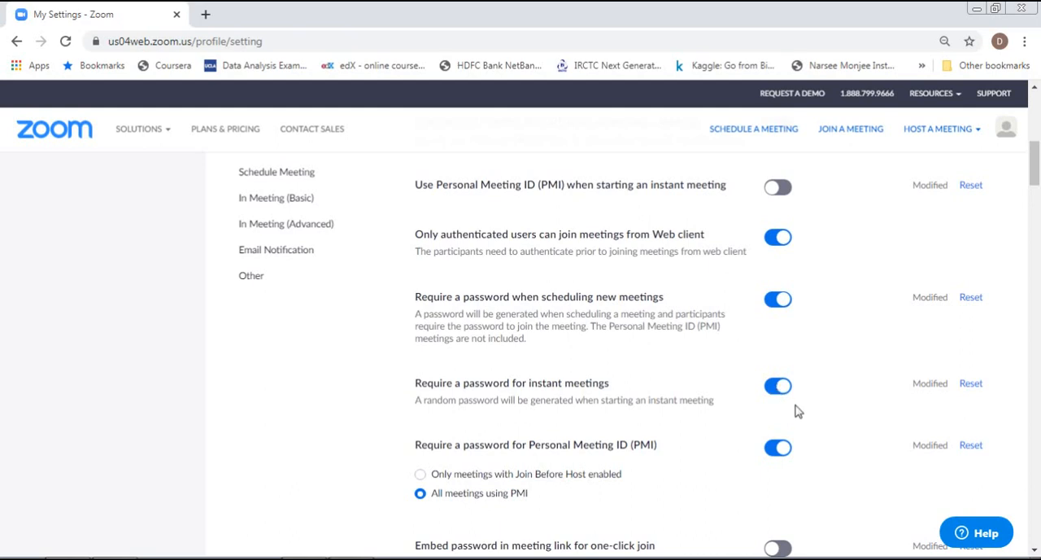
{"action": "scroll", "coordinate": [1034, 552], "scroll_direction": "down", "scroll_amount": 4}
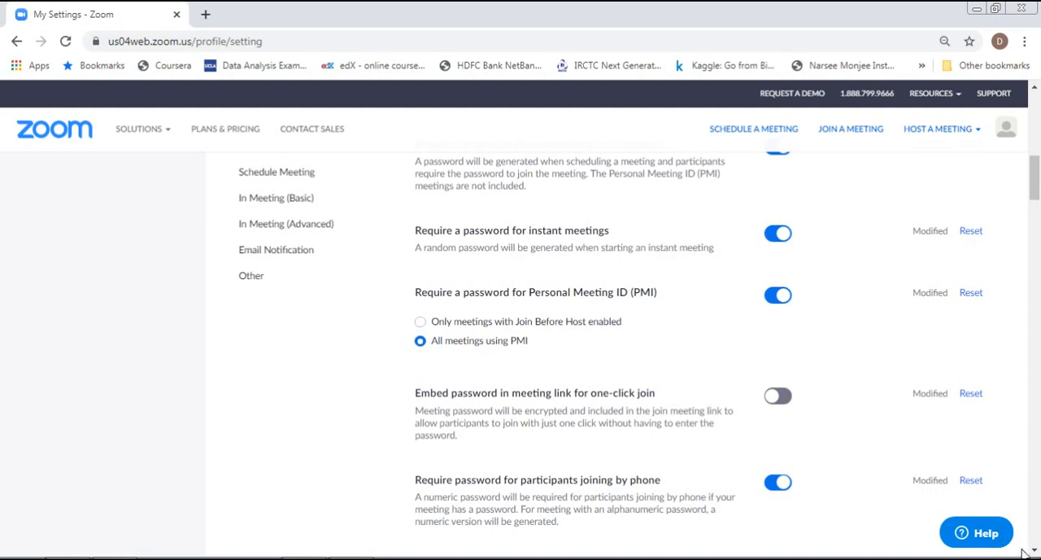
{"action": "scroll", "coordinate": [1035, 552], "scroll_direction": "down", "scroll_amount": 2}
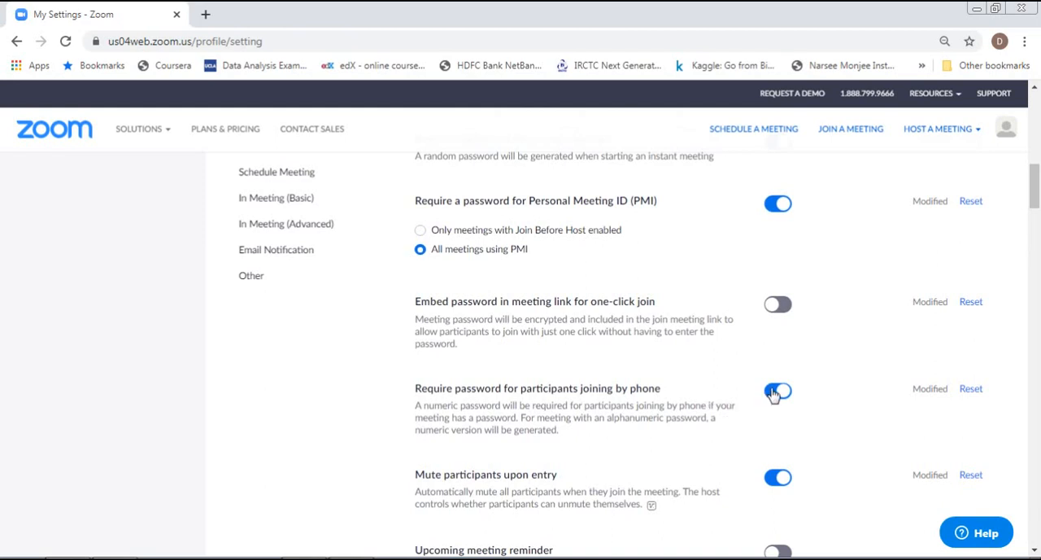
{"action": "left_click", "coordinate": [1035, 551]}
{"action": "left_click", "coordinate": [1035, 550]}
{"action": "left_click", "coordinate": [1036, 551]}
{"action": "left_click", "coordinate": [1036, 551]}
{"action": "left_click", "coordinate": [1035, 551]}
{"action": "left_click", "coordinate": [1035, 551]}
{"action": "left_click", "coordinate": [1036, 551]}
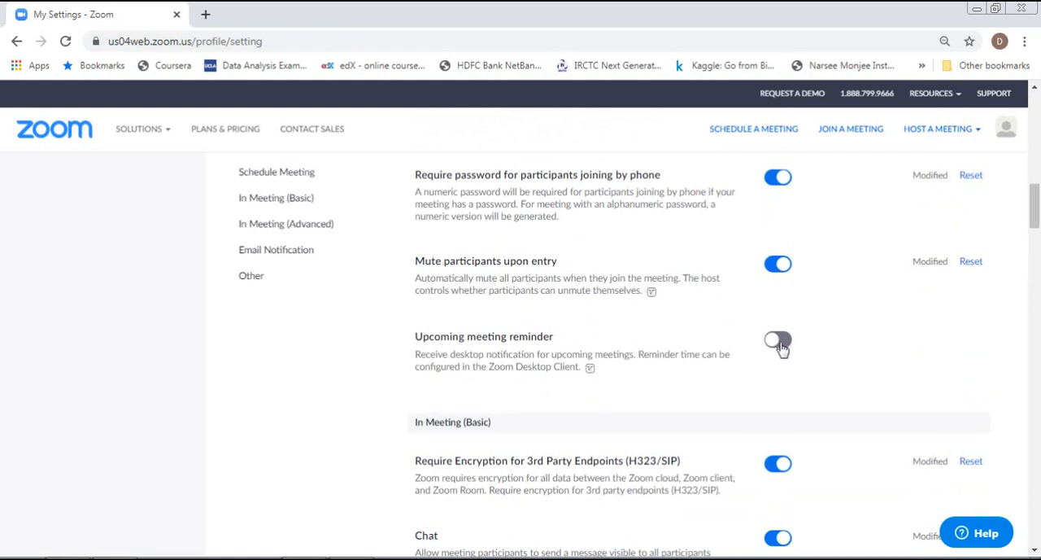
Examine the In Meeting (Basic) settings, including chat, file transfer, screen sharing, annotation, whiteboard and participant renaming.
{"action": "scroll", "coordinate": [1034, 551], "scroll_direction": "down", "scroll_amount": 2}
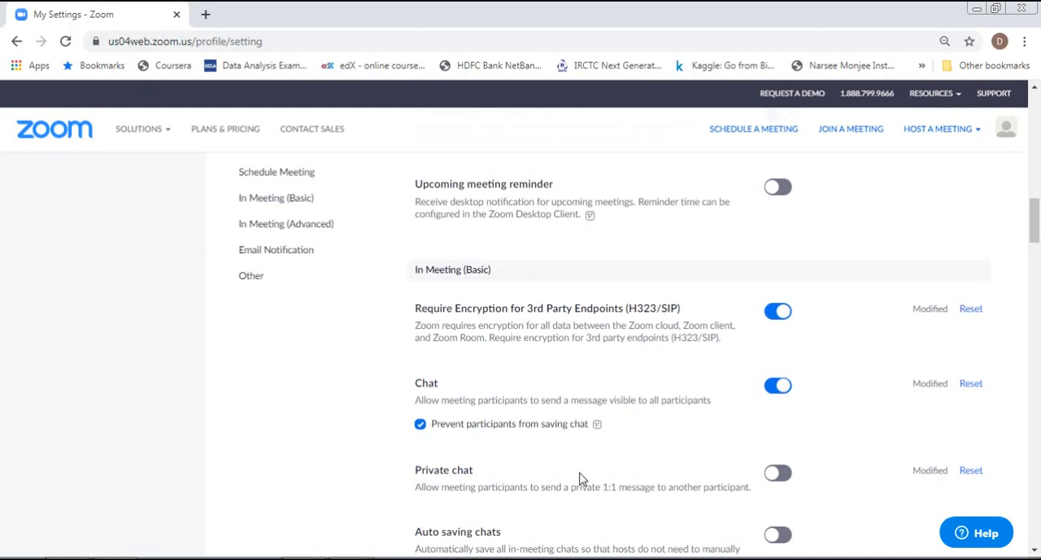
{"action": "left_click", "coordinate": [1035, 550]}
{"action": "left_click", "coordinate": [1035, 551]}
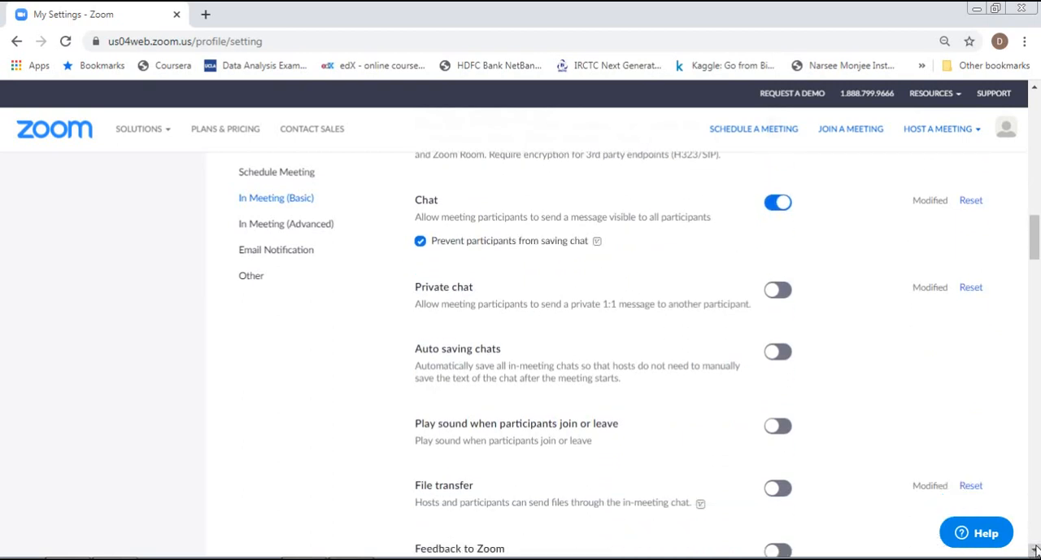
{"action": "left_click", "coordinate": [1034, 551]}
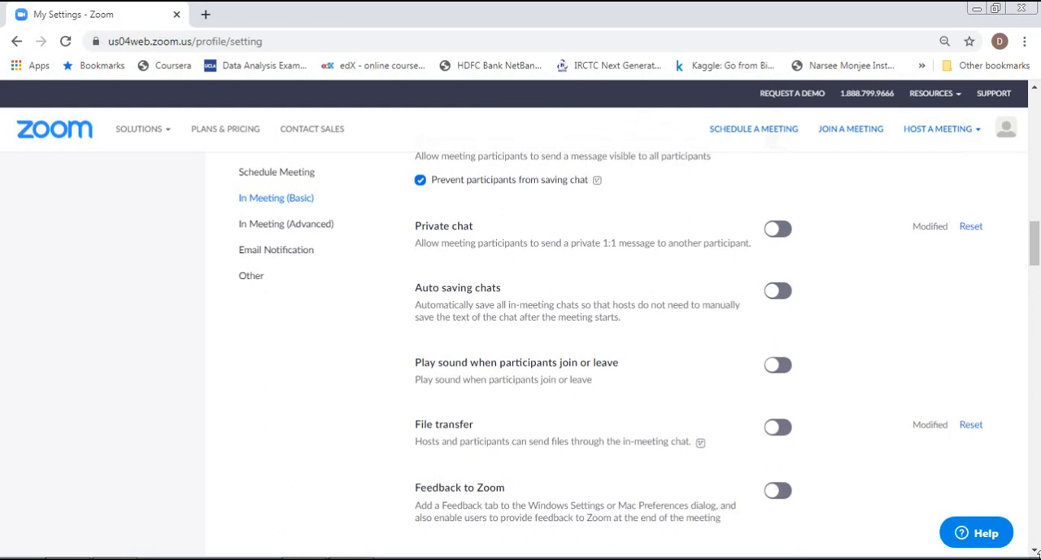
{"action": "left_click", "coordinate": [1034, 550]}
{"action": "left_click", "coordinate": [1034, 550]}
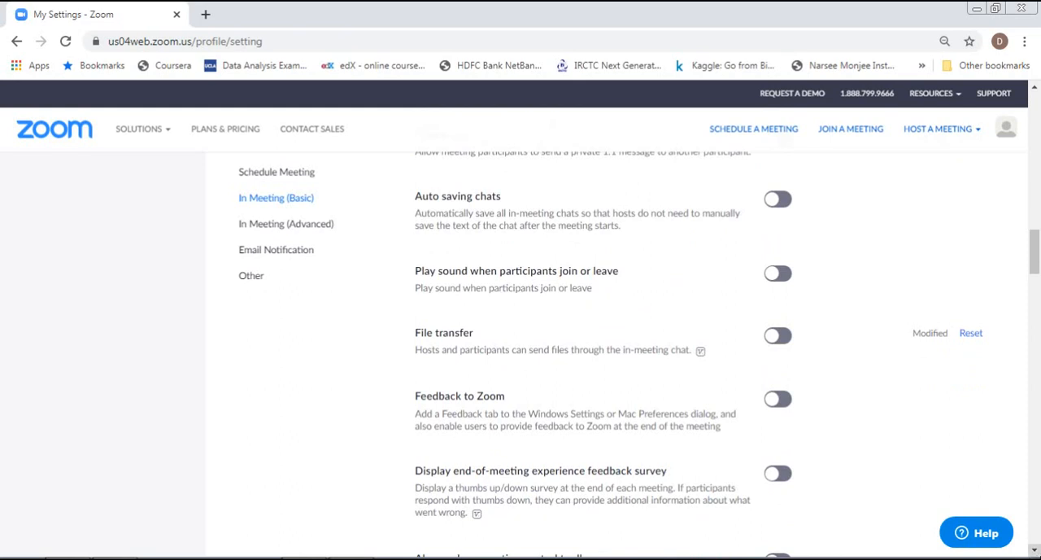
{"action": "left_click", "coordinate": [1034, 550]}
{"action": "left_click_drag", "start_coordinate": [1034, 550], "coordinate": [1035, 549]}
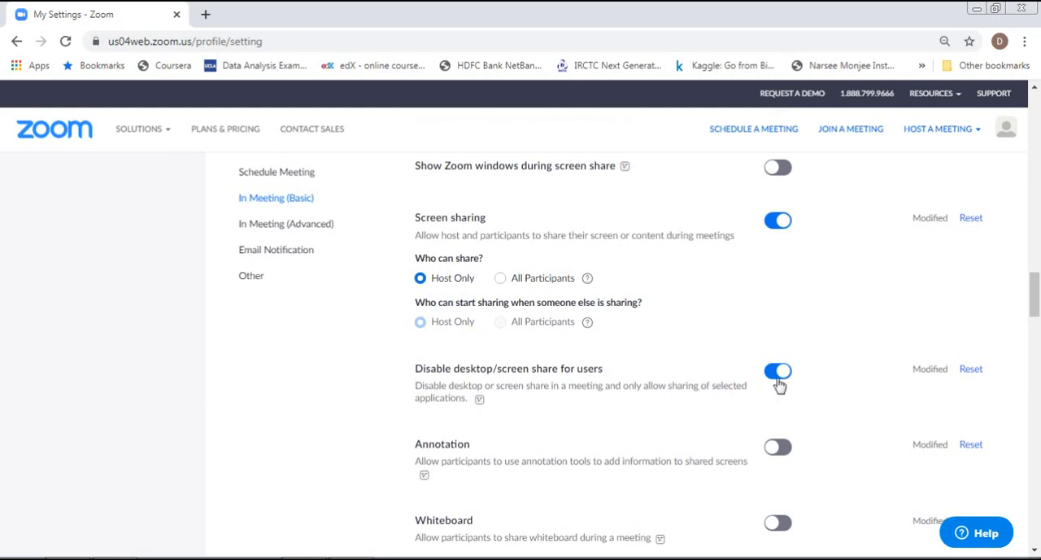
{"action": "left_click", "coordinate": [1035, 551]}
{"action": "left_click", "coordinate": [1035, 551]}
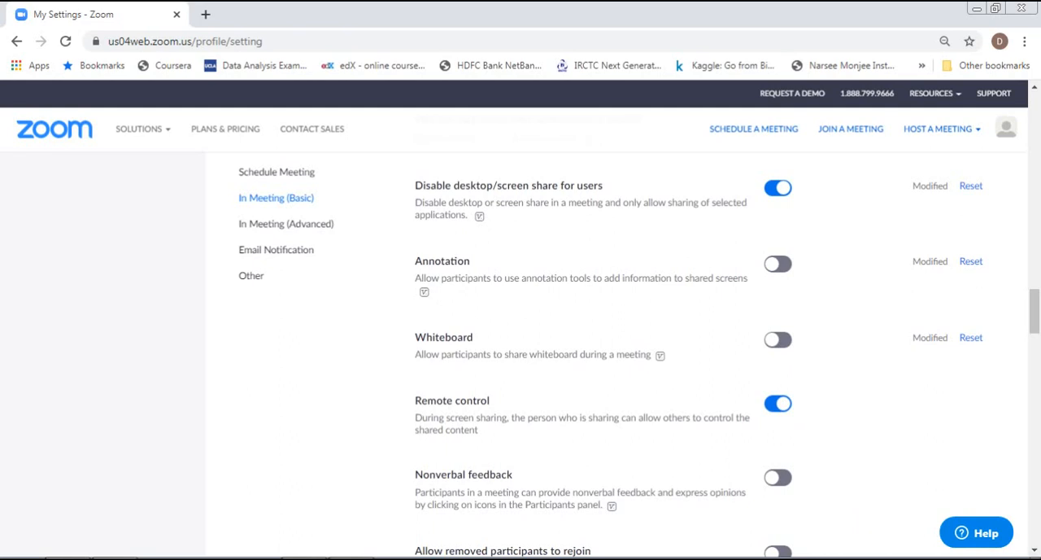
{"action": "left_click", "coordinate": [1034, 552]}
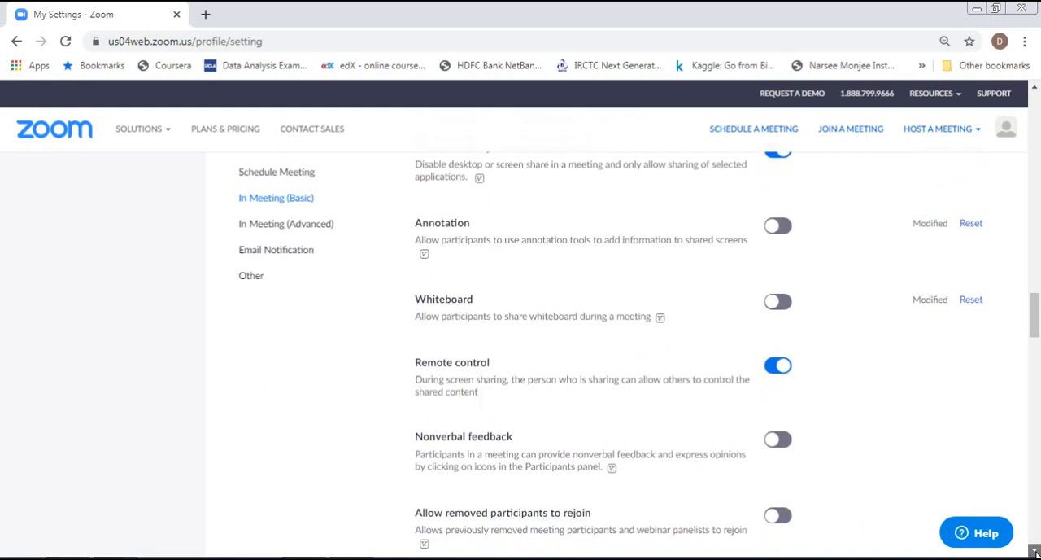
{"action": "scroll", "coordinate": [1034, 552], "scroll_direction": "down", "scroll_amount": 3}
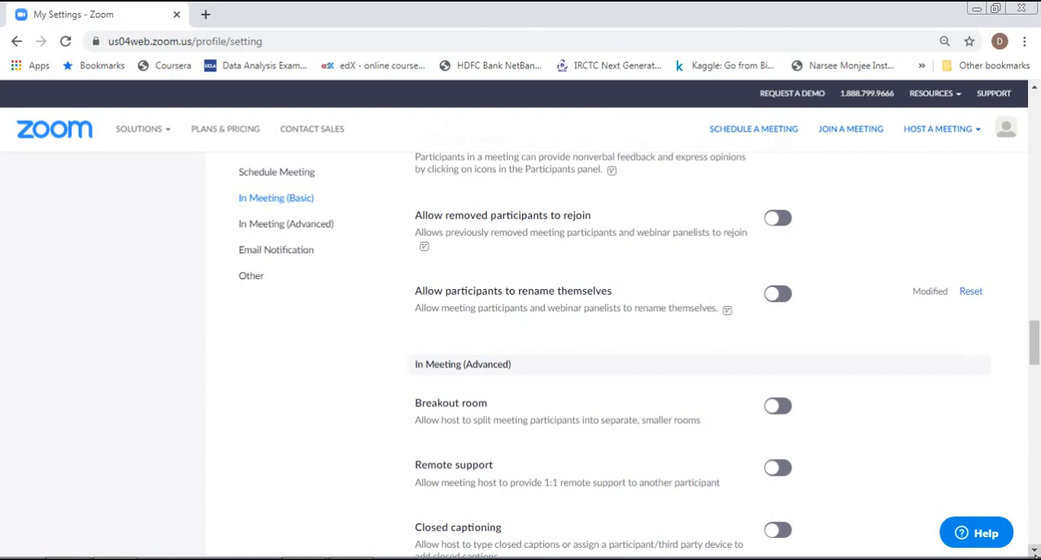
Examine the In Meeting (Advanced) settings, including virtual background, guest identification and waiting room, through to the end of the settings page.
{"action": "scroll", "coordinate": [1034, 550], "scroll_direction": "down", "scroll_amount": 3}
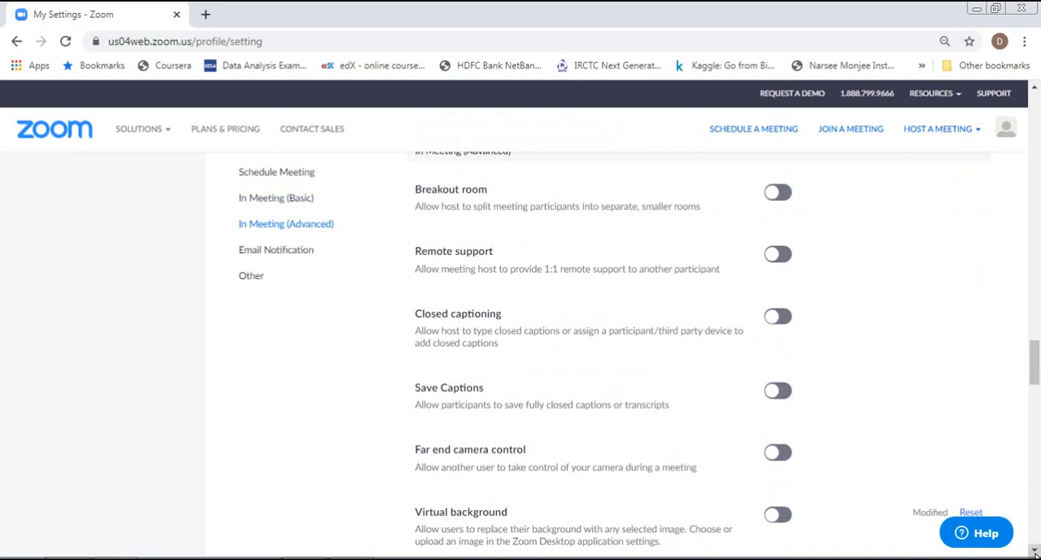
{"action": "scroll", "coordinate": [932, 452], "scroll_direction": "down", "scroll_amount": 2}
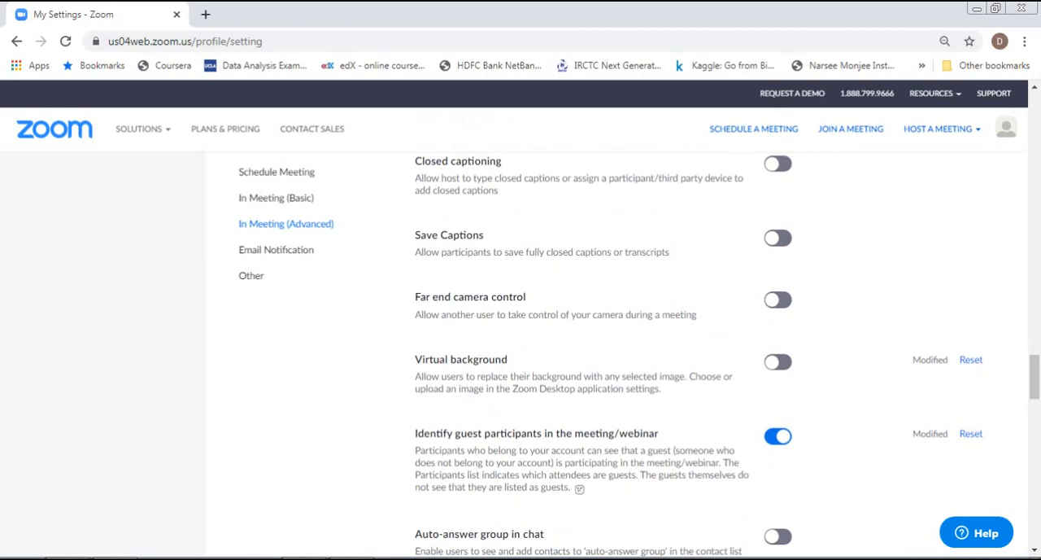
{"action": "scroll", "coordinate": [1033, 550], "scroll_direction": "down", "scroll_amount": 1}
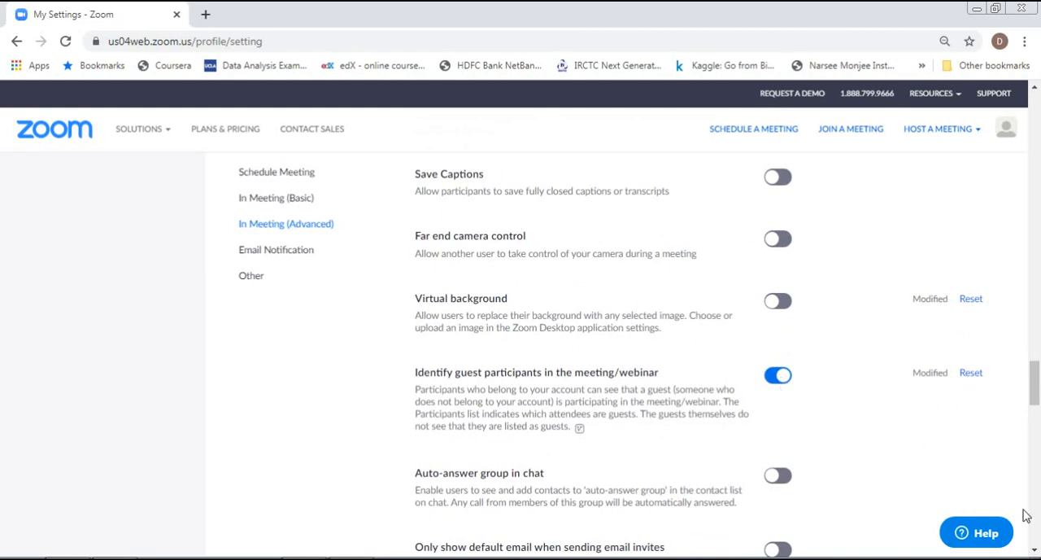
{"action": "left_click_drag", "start_coordinate": [1034, 550], "coordinate": [1035, 551]}
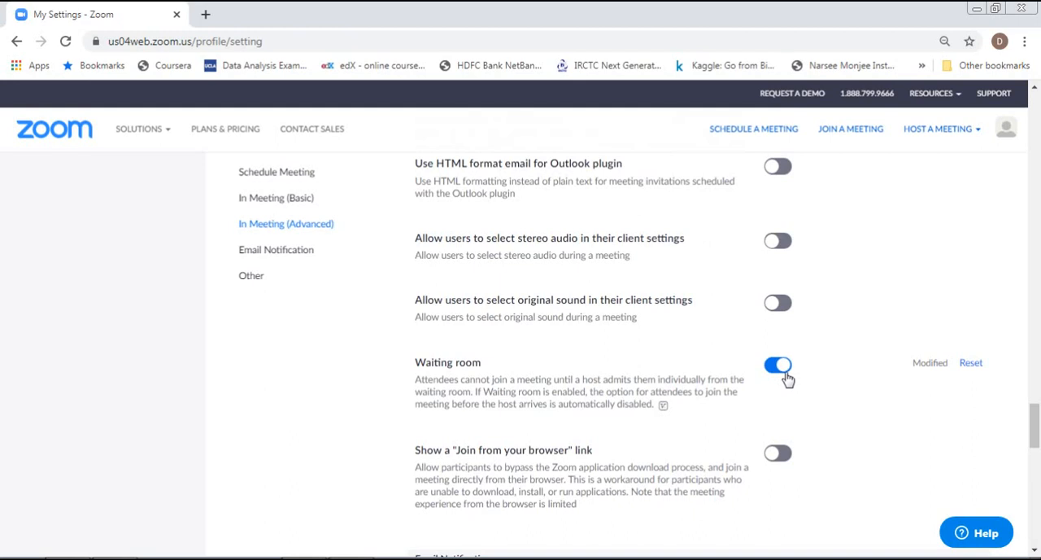
{"action": "left_click_drag", "start_coordinate": [1035, 439], "coordinate": [1034, 512]}
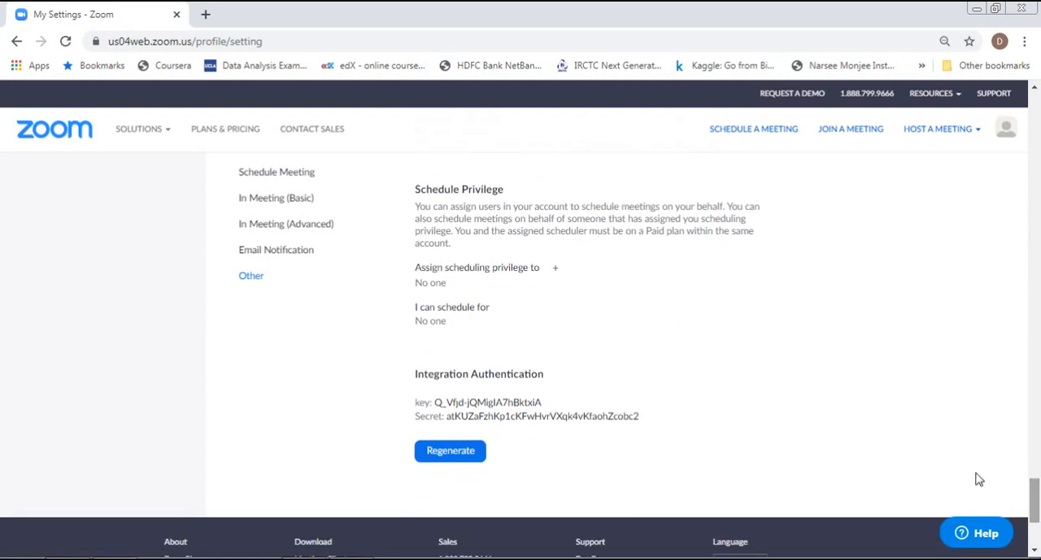
Host a new meeting using the Screen Share Only option.
{"action": "left_click_drag", "start_coordinate": [1036, 520], "coordinate": [1033, 102]}
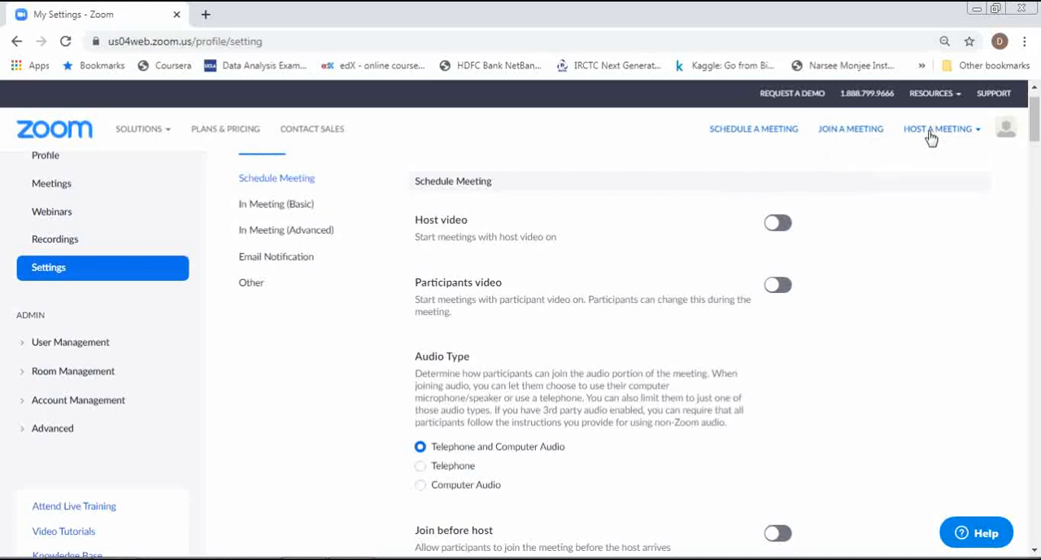
{"action": "mouse_move", "coordinate": [975, 133]}
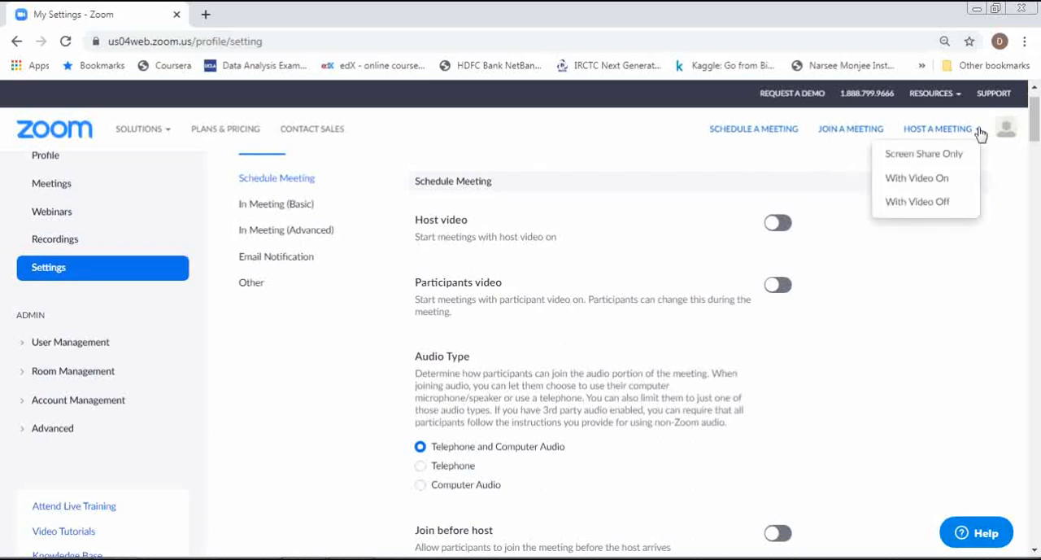
{"action": "left_click", "coordinate": [920, 158]}
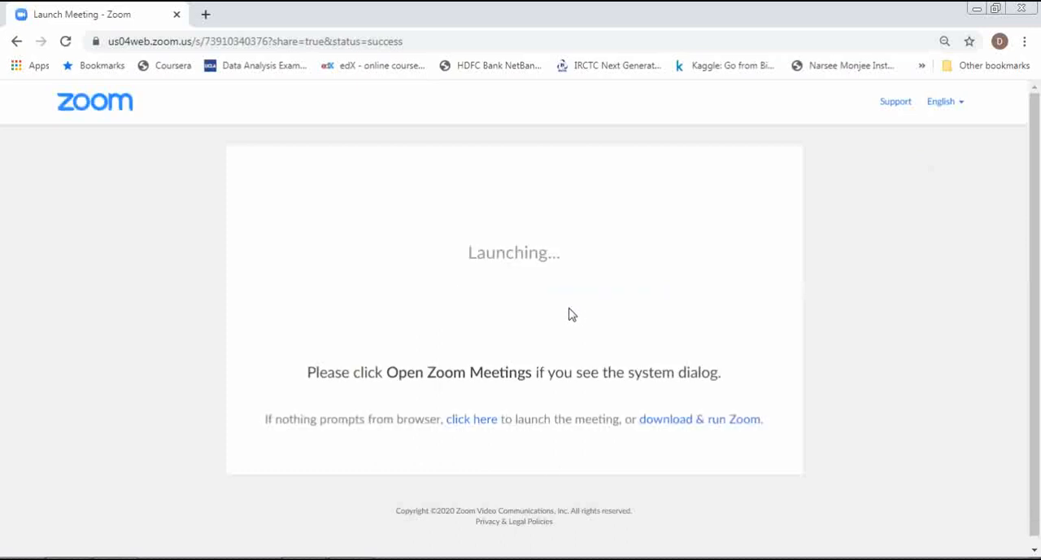
Start the launched meeting from the browser and join its audio by computer.
{"action": "left_click", "coordinate": [478, 420]}
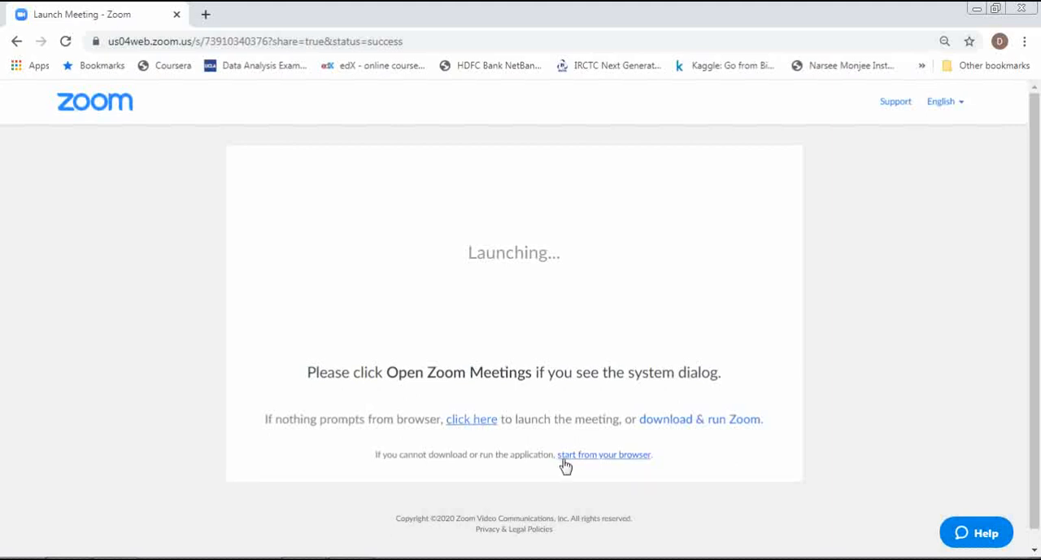
{"action": "left_click", "coordinate": [608, 462]}
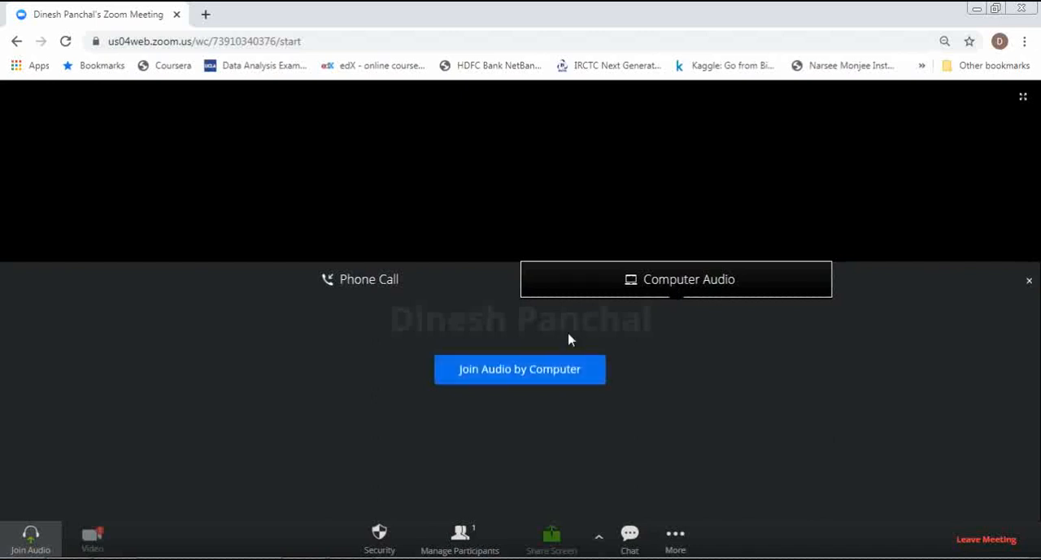
{"action": "left_click", "coordinate": [533, 373]}
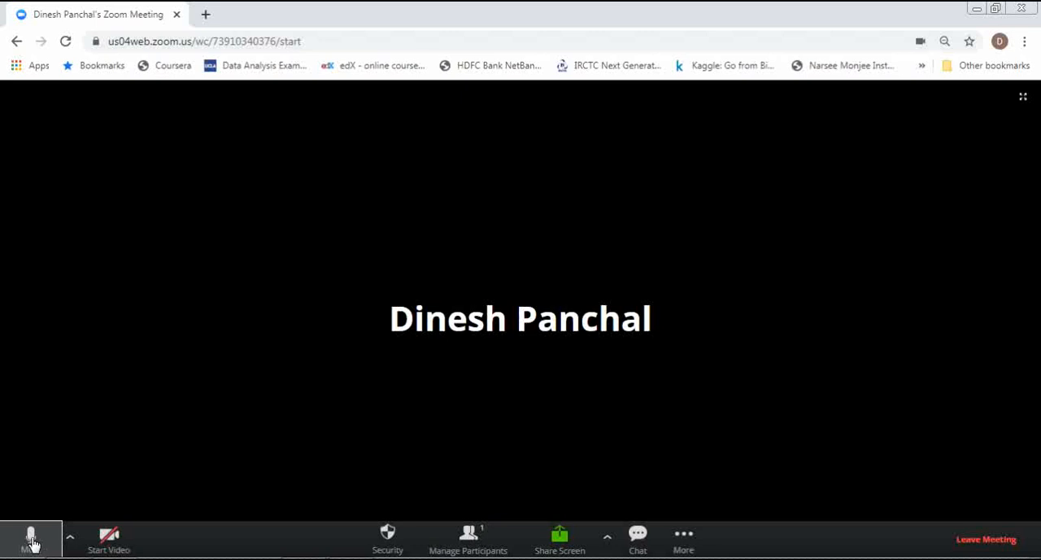
Mute and unmute the microphone in the meeting.
{"action": "left_click", "coordinate": [33, 543]}
{"action": "left_click", "coordinate": [109, 549]}
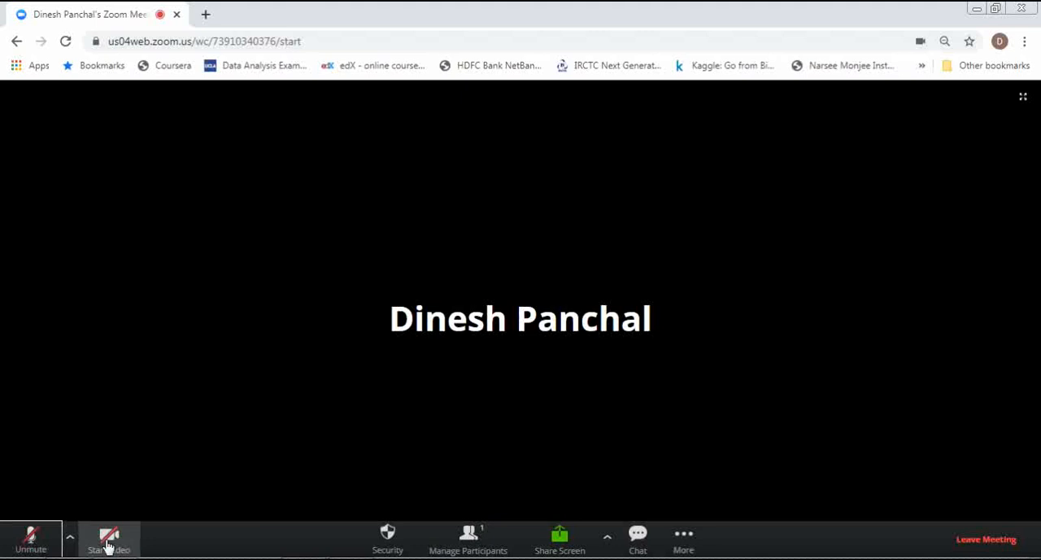
{"action": "left_click", "coordinate": [46, 541]}
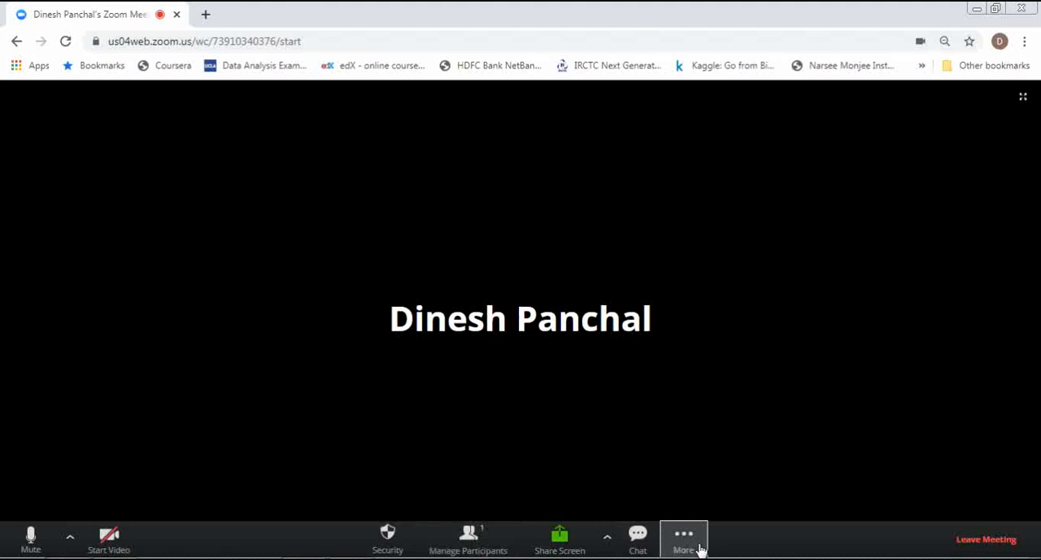
Show the participant list and copy the meeting invitation from the invite options.
{"action": "left_click", "coordinate": [470, 540]}
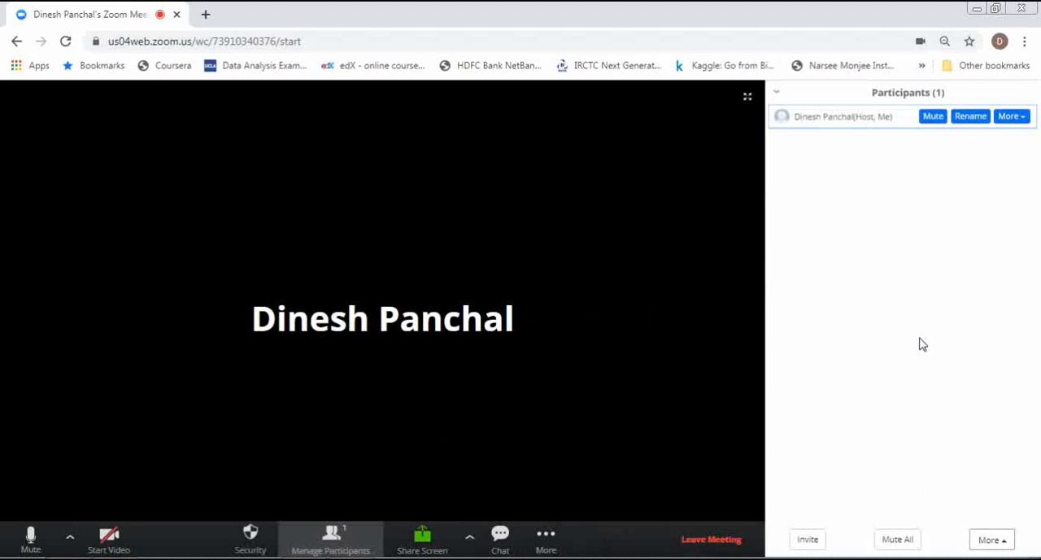
{"action": "left_click", "coordinate": [808, 540]}
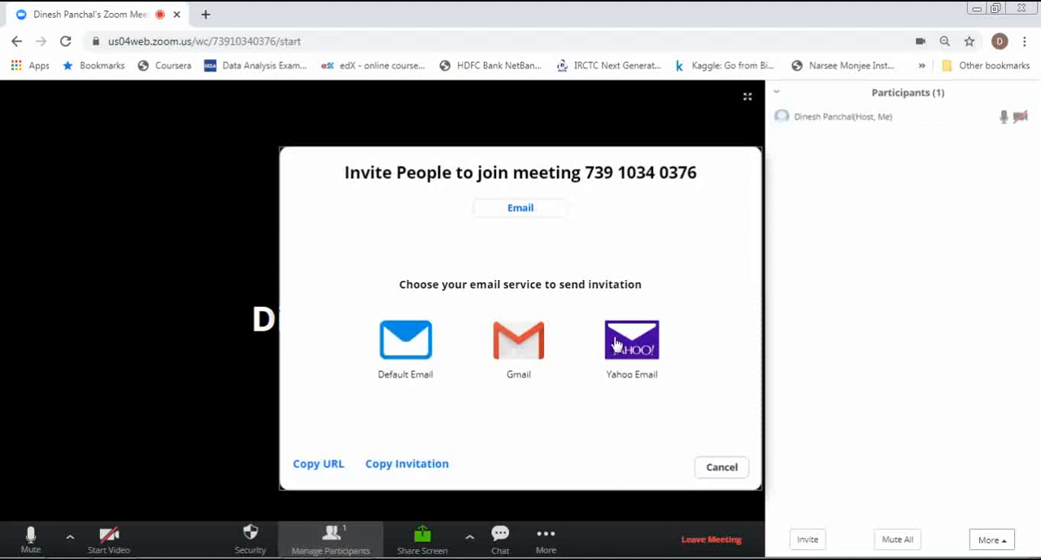
{"action": "left_click", "coordinate": [381, 466]}
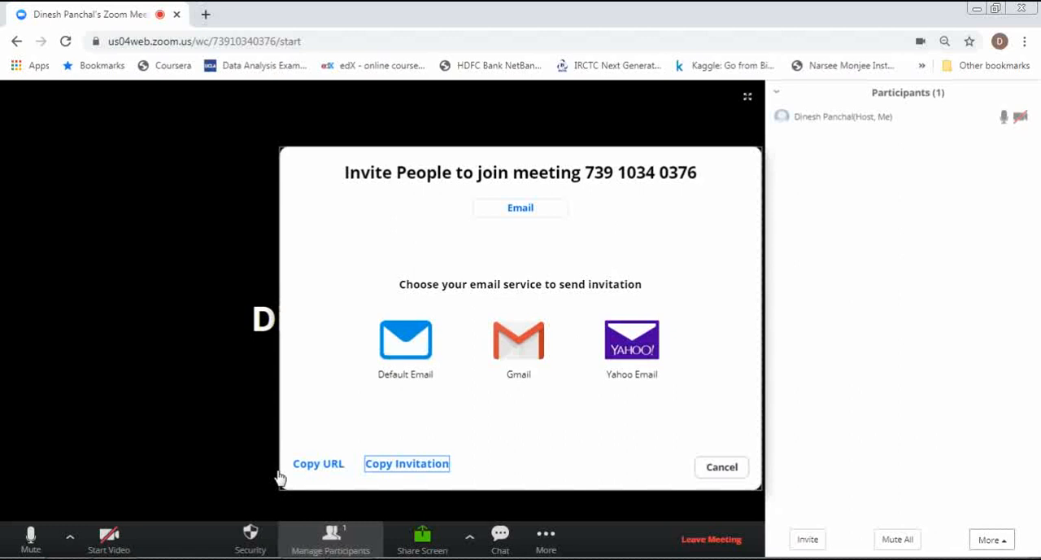
{"action": "key", "text": "ctrl+t"}
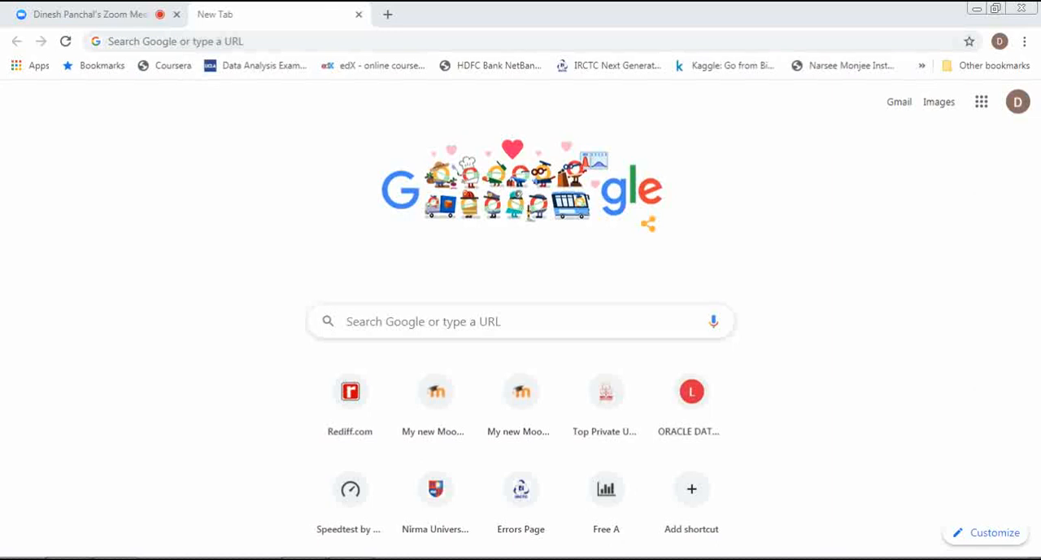
{"action": "left_click", "coordinate": [89, 14]}
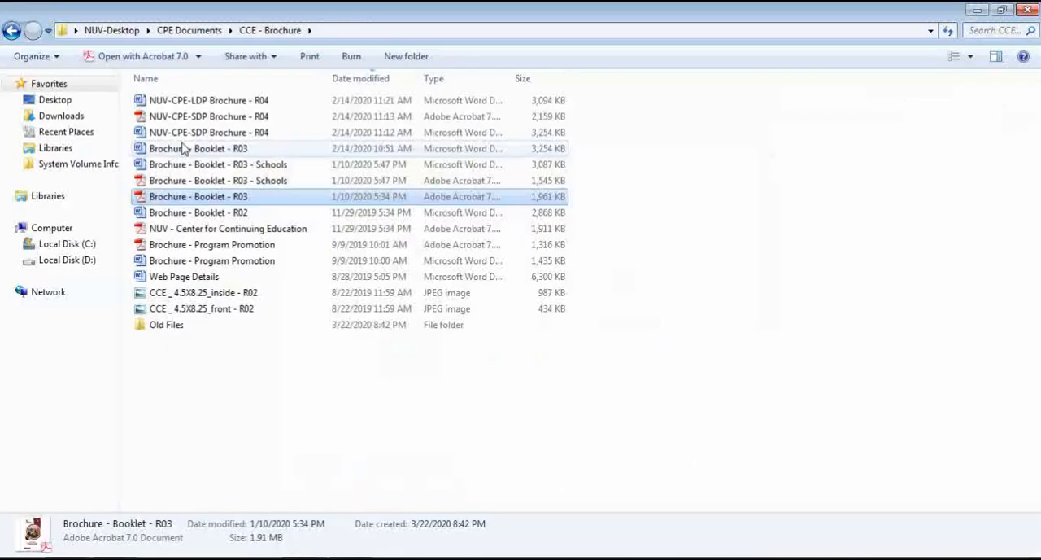
Browse to the Online Meeting - Classrooms folder inside CPE Documents in File Explorer.
{"action": "left_click", "coordinate": [187, 31]}
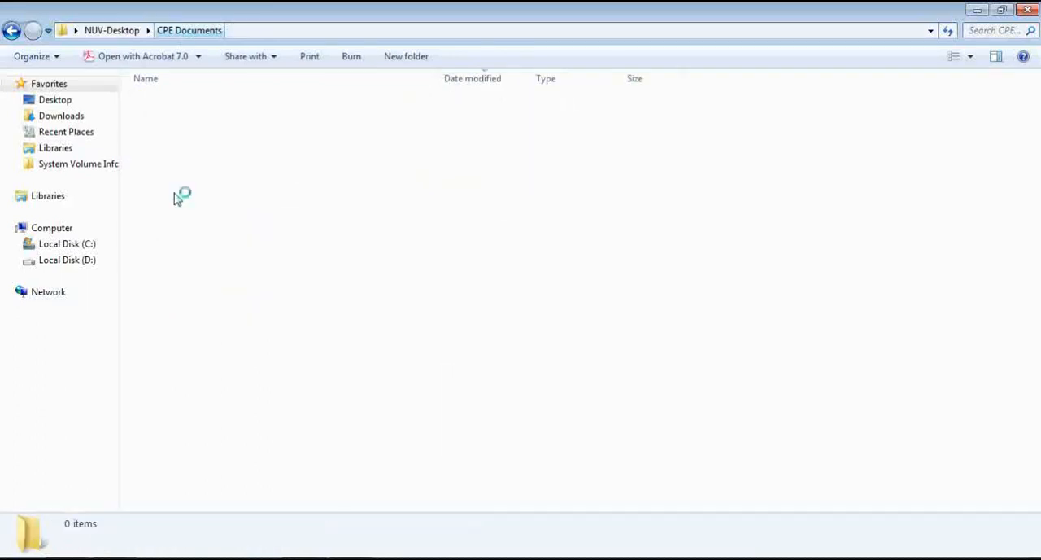
{"action": "double_click", "coordinate": [188, 374]}
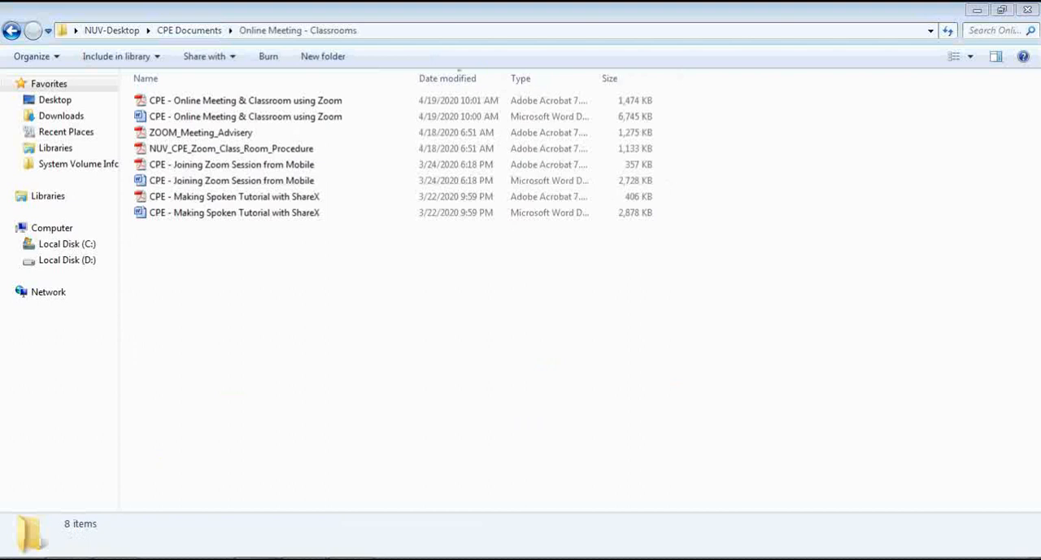
Switch to a blank Word document, paste the copied invitation including its meeting password, and highlight the join link in yellow.
{"action": "left_click", "coordinate": [282, 558]}
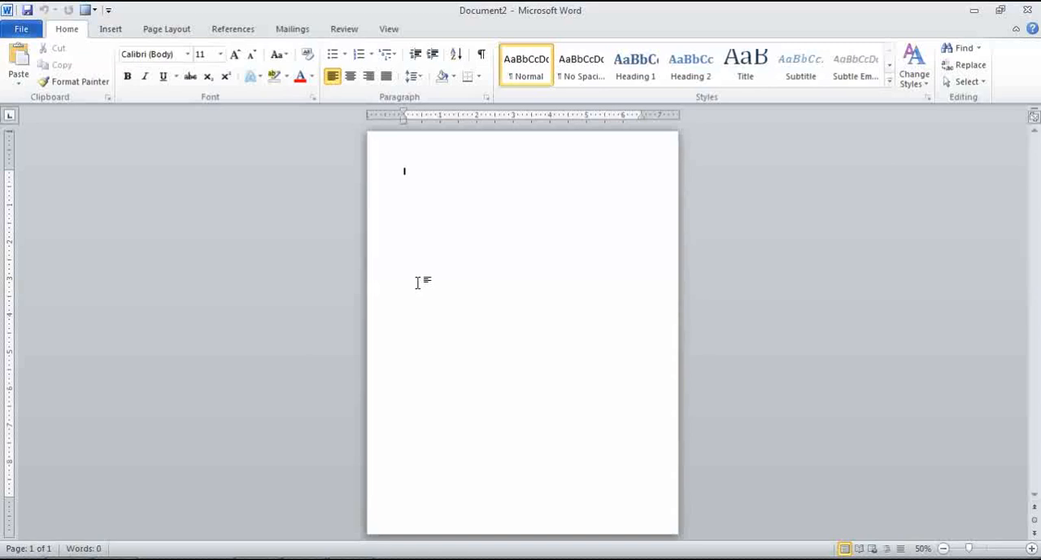
{"action": "key", "text": "ctrl+p"}
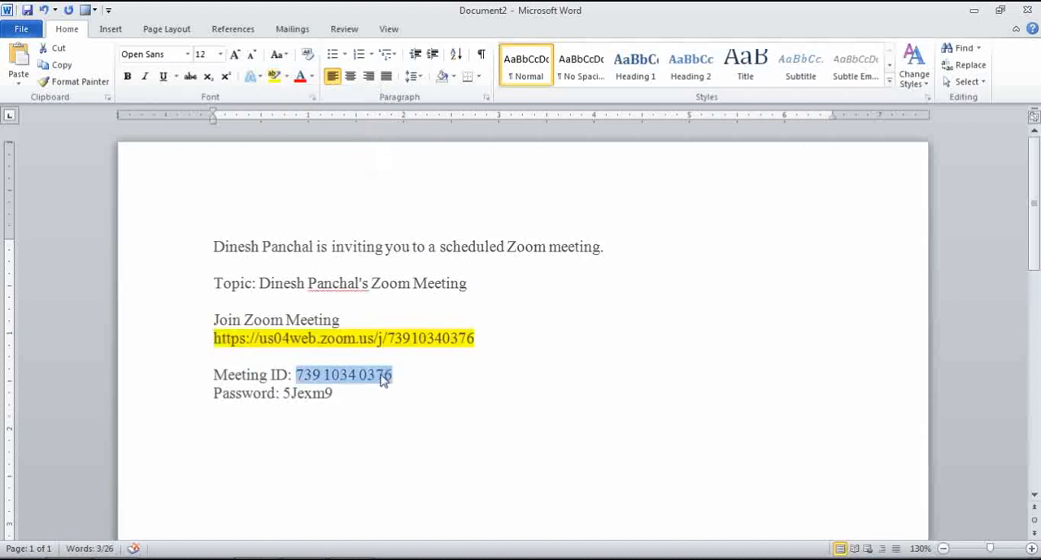
{"action": "left_click", "coordinate": [342, 394]}
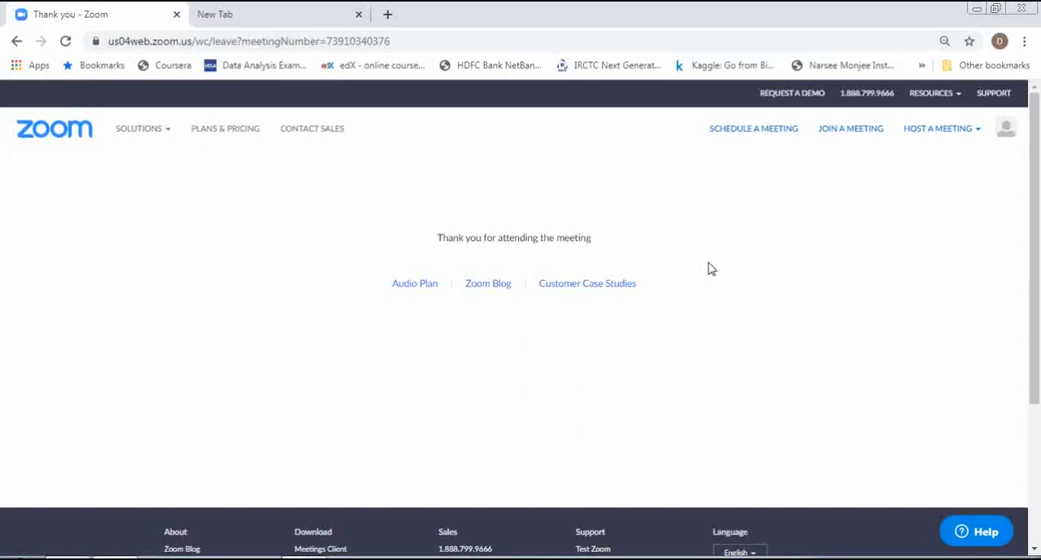
Start scheduling a new meeting in Zoom and set its topic to "Entrepreneurship Class".
{"action": "left_click", "coordinate": [745, 137]}
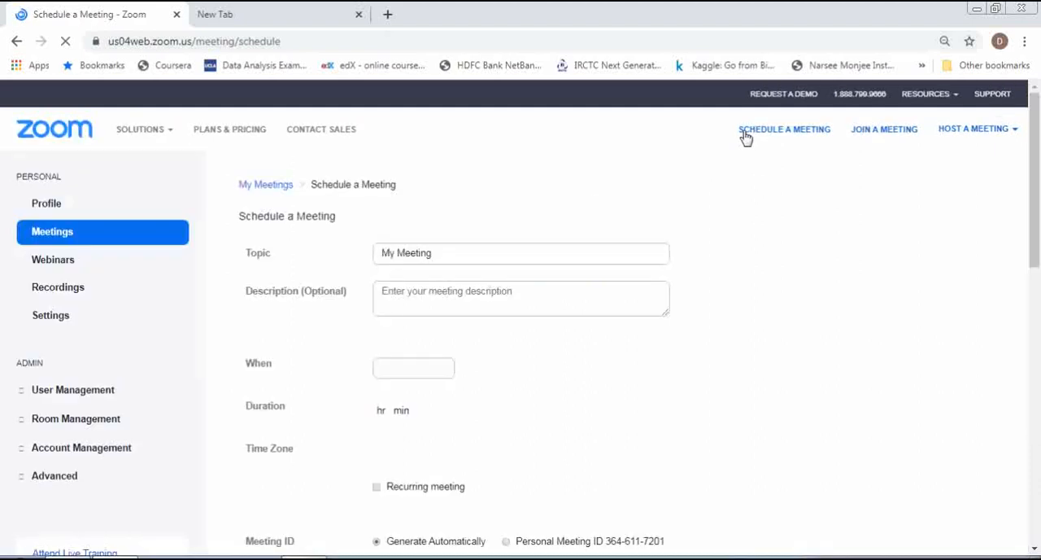
{"action": "left_click", "coordinate": [431, 254]}
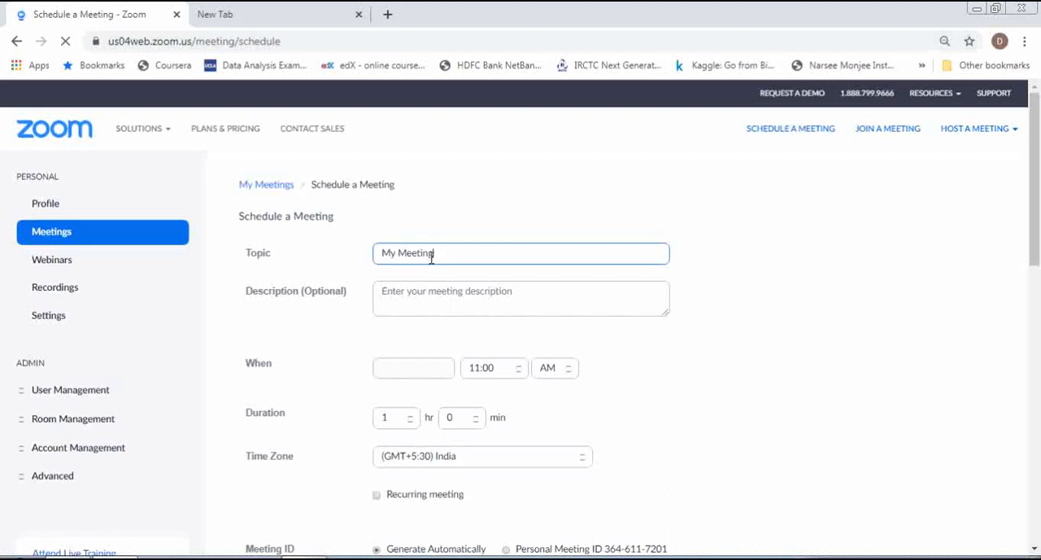
{"action": "key", "text": "ctrl+a"}
{"action": "key", "text": "BackSpace"}
{"action": "type", "text": "Entrepr"}
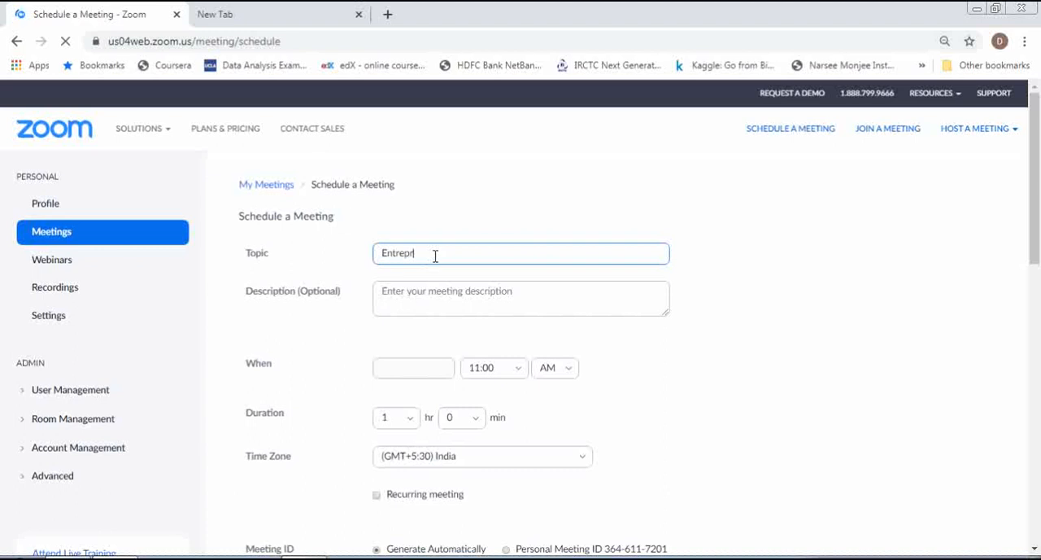
{"action": "type", "text": "eneurship Cl"}
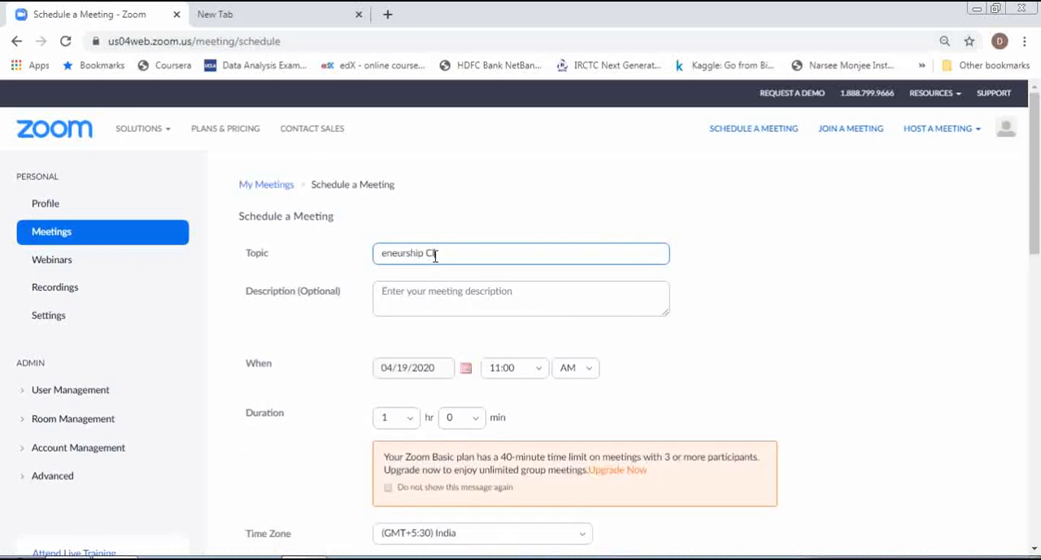
{"action": "type", "text": "ass"}
{"action": "key", "text": "BackSpace"}
{"action": "type", "text": "Entrepreneurship"}
{"action": "key", "text": "Delete"}
{"action": "key", "text": "Delete"}
{"action": "key", "text": "Delete"}
{"action": "key", "text": "Delete"}
{"action": "key", "text": "Delete"}
{"action": "key", "text": "Delete"}
{"action": "key", "text": "Delete"}
{"action": "key", "text": "Delete"}
{"action": "left_click", "coordinate": [432, 298]}
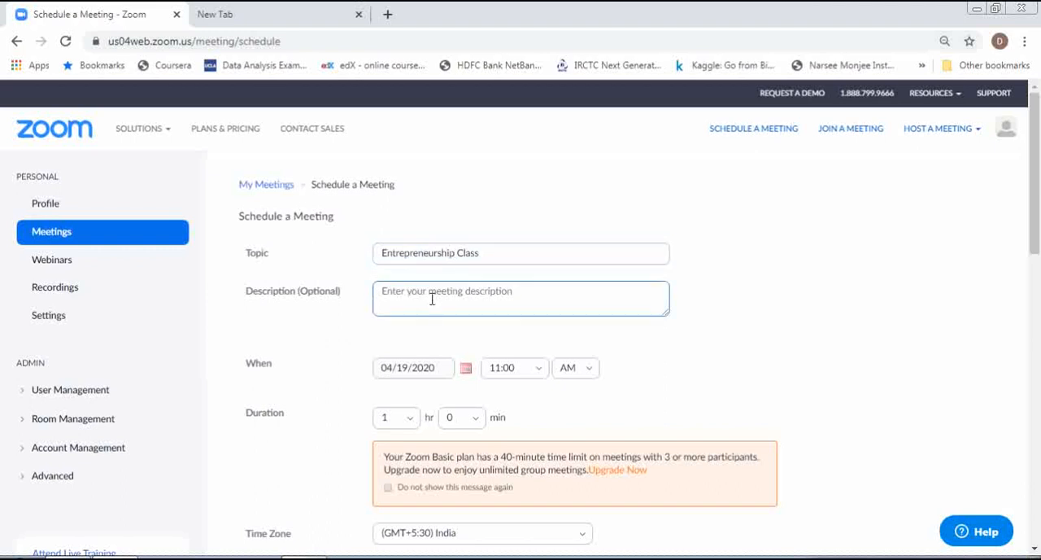
Check the date calendar of the new meeting and set its duration to 0 hours 30 minutes.
{"action": "left_click", "coordinate": [466, 370]}
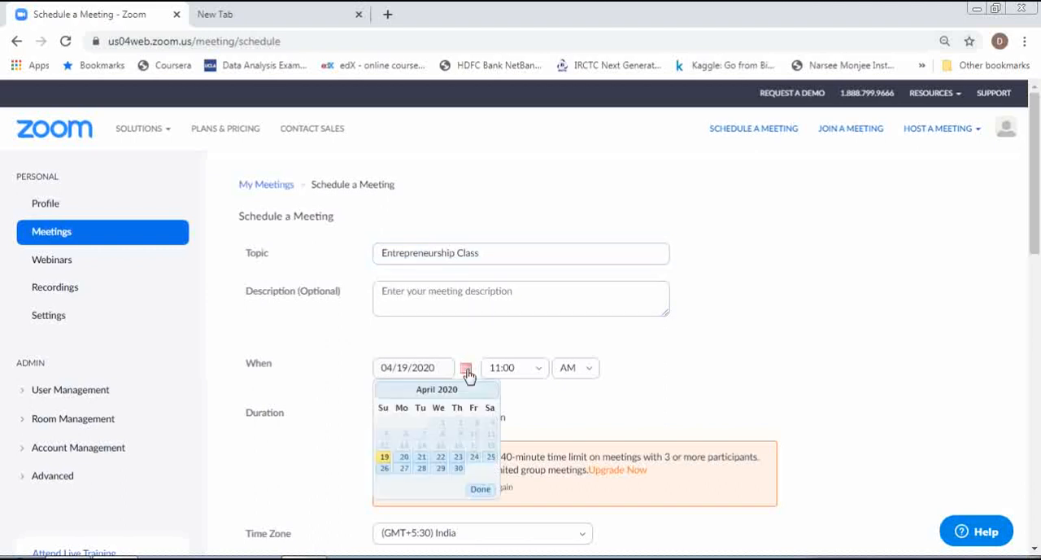
{"action": "left_click", "coordinate": [468, 372]}
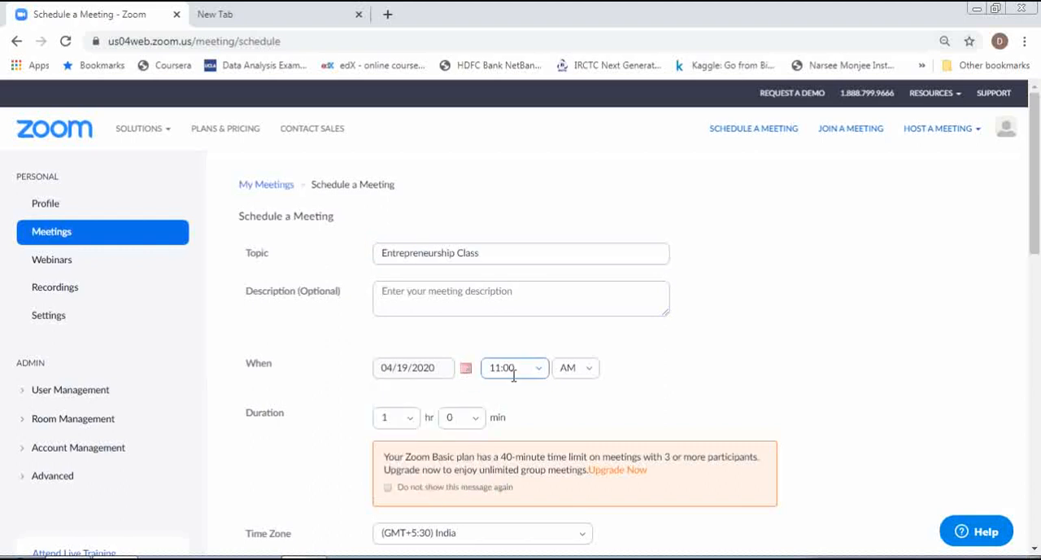
{"action": "left_click", "coordinate": [408, 418]}
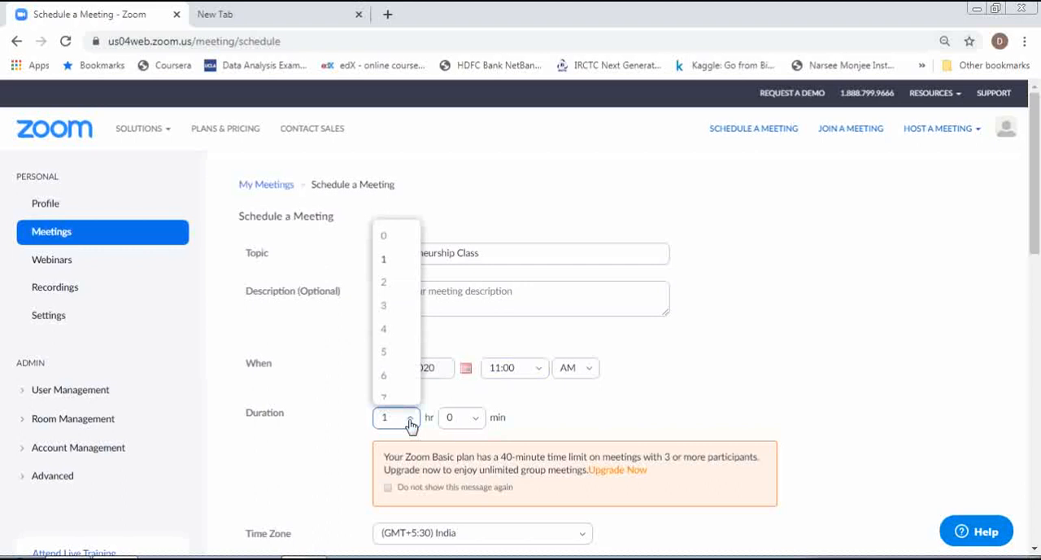
{"action": "left_click", "coordinate": [388, 237]}
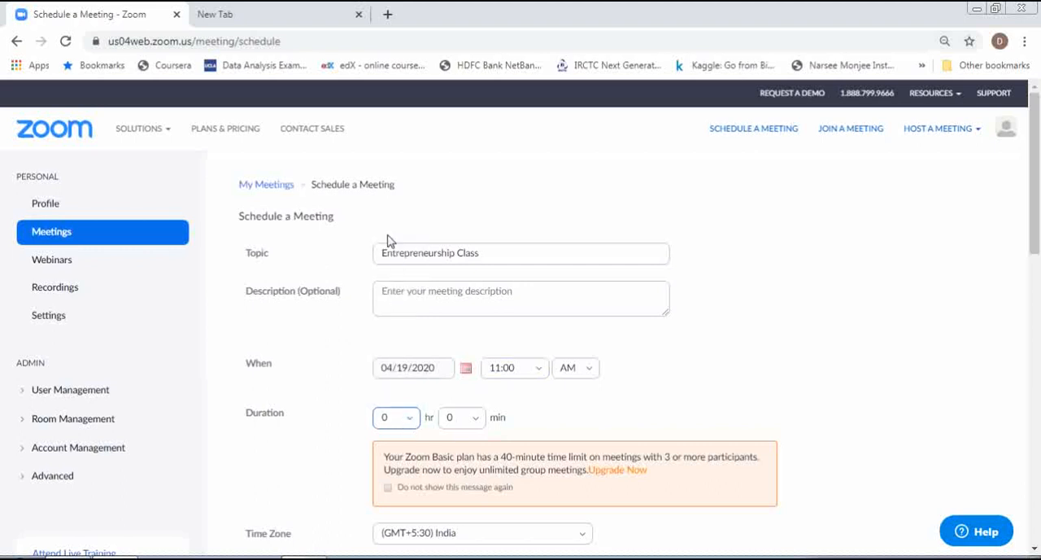
{"action": "left_click", "coordinate": [476, 420]}
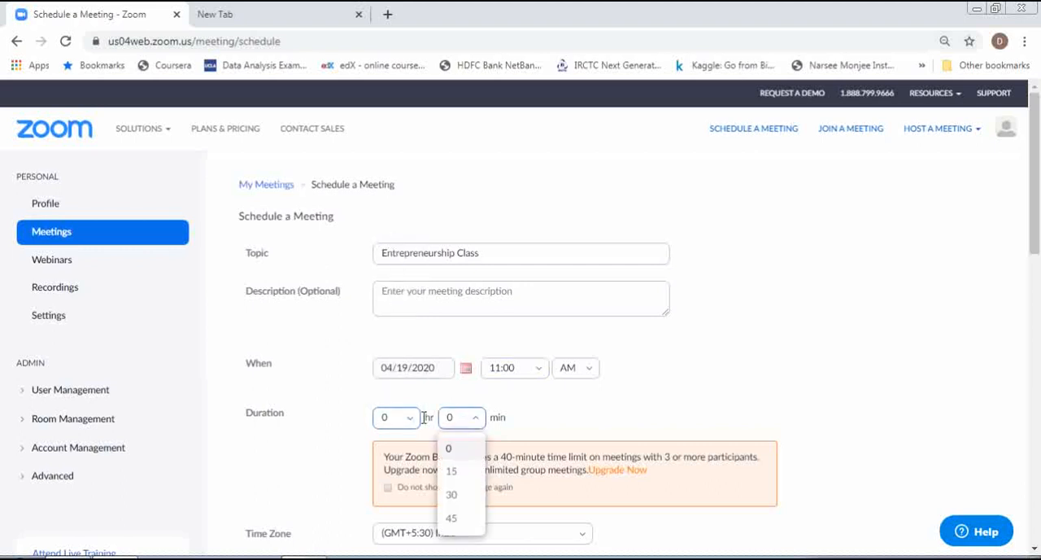
{"action": "left_click", "coordinate": [452, 495]}
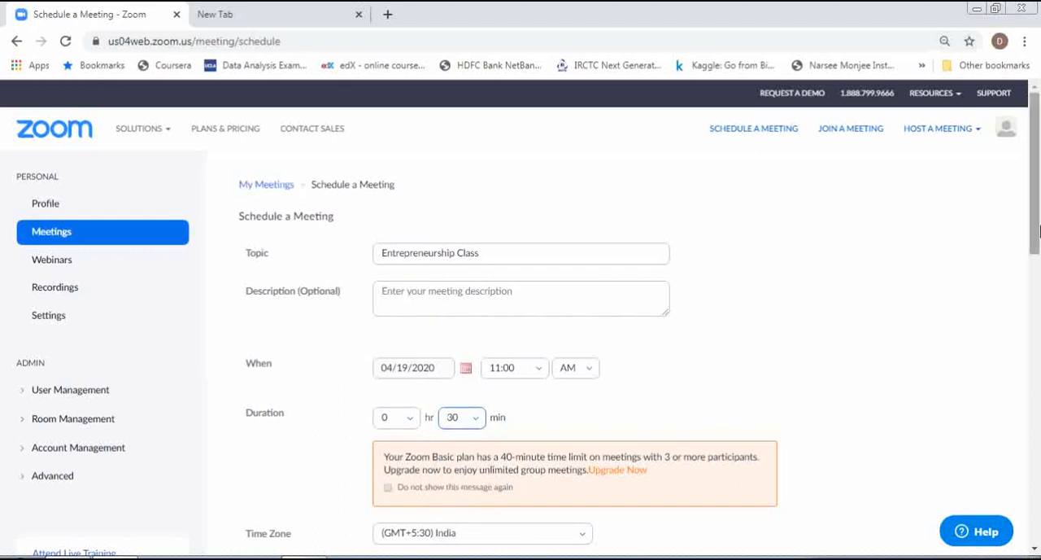
Examine the meeting ID, password, video, audio and waiting room options in the rest of the scheduling form.
{"action": "left_click_drag", "start_coordinate": [1039, 232], "coordinate": [1039, 348]}
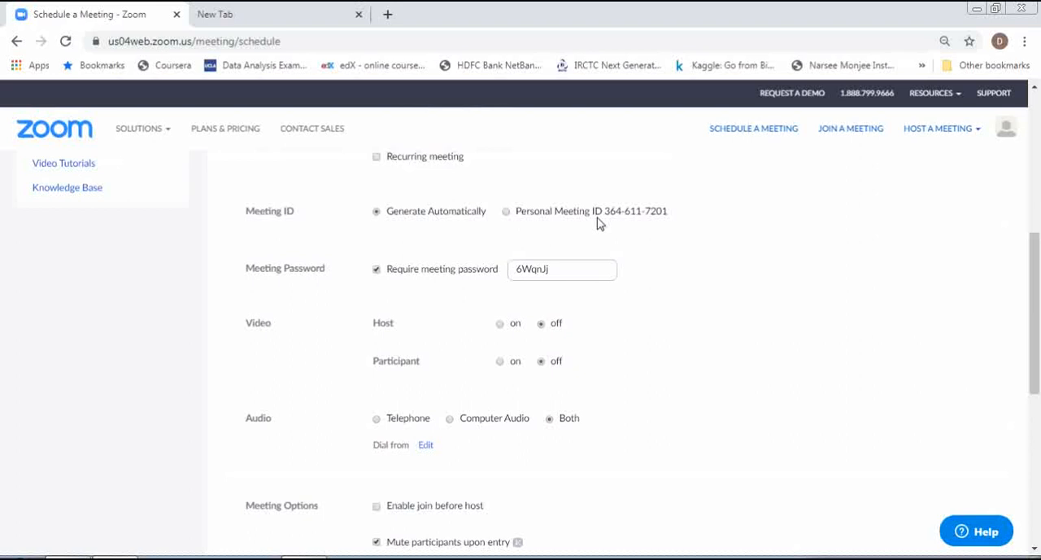
{"action": "left_click_drag", "start_coordinate": [1034, 318], "coordinate": [1034, 336]}
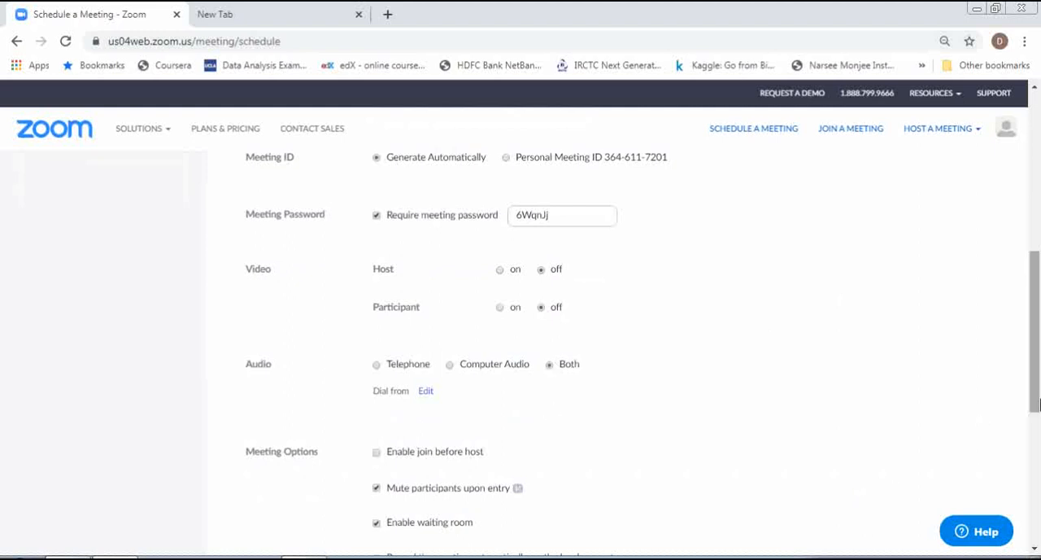
{"action": "left_click_drag", "start_coordinate": [1035, 404], "coordinate": [1038, 455]}
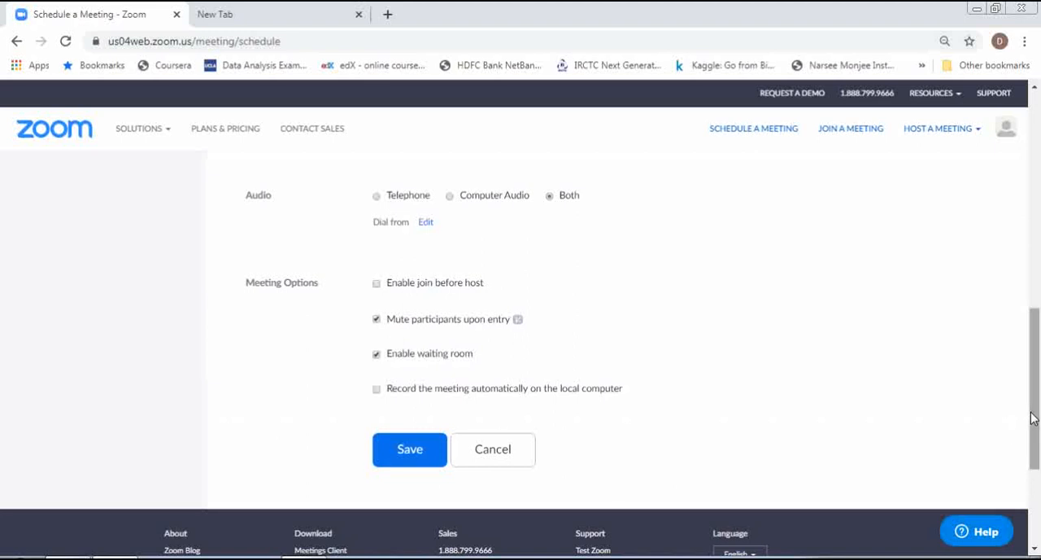
{"action": "left_click_drag", "start_coordinate": [1031, 417], "coordinate": [1034, 432]}
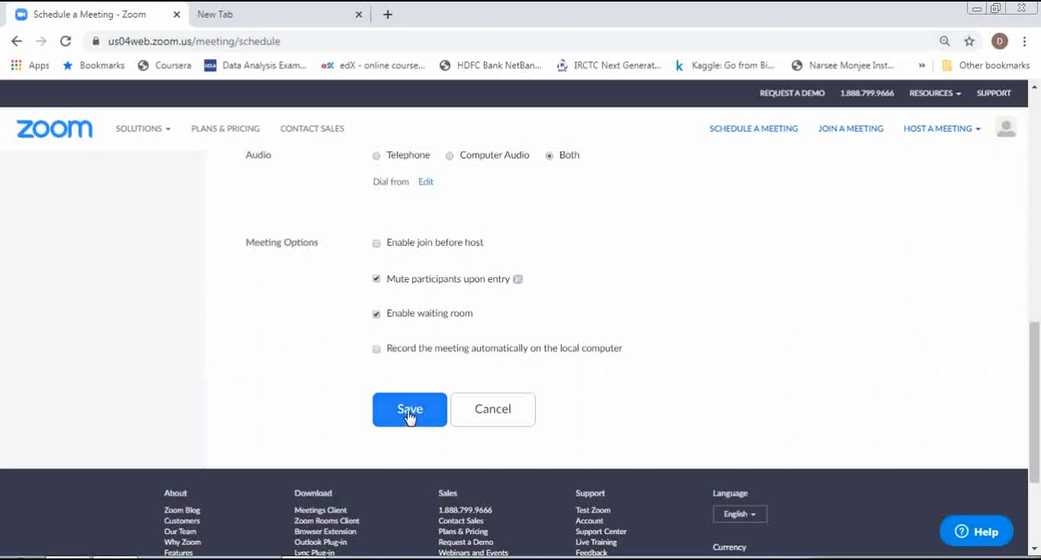
Leave the scheduling form for the upcoming meetings list and start the Entrepreneurship Class 20-Apr-2020 meeting.
{"action": "left_click_drag", "start_coordinate": [1038, 395], "coordinate": [1038, 127]}
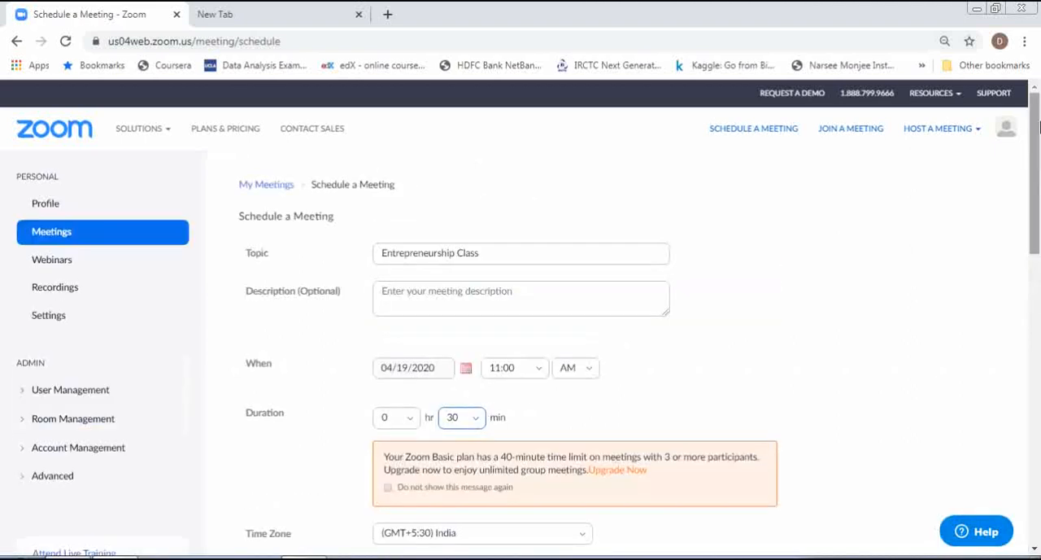
{"action": "left_click", "coordinate": [52, 234]}
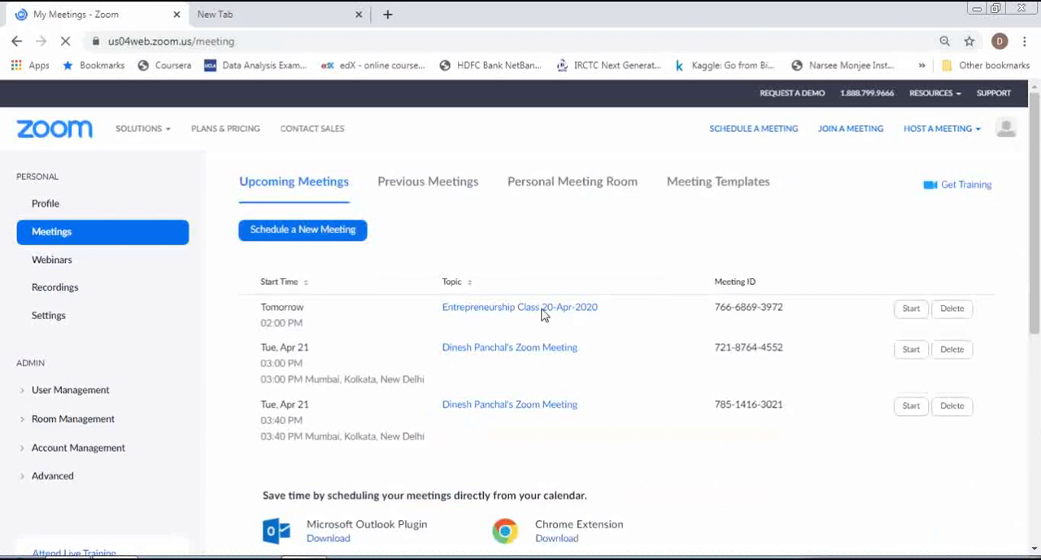
{"action": "left_click", "coordinate": [910, 309]}
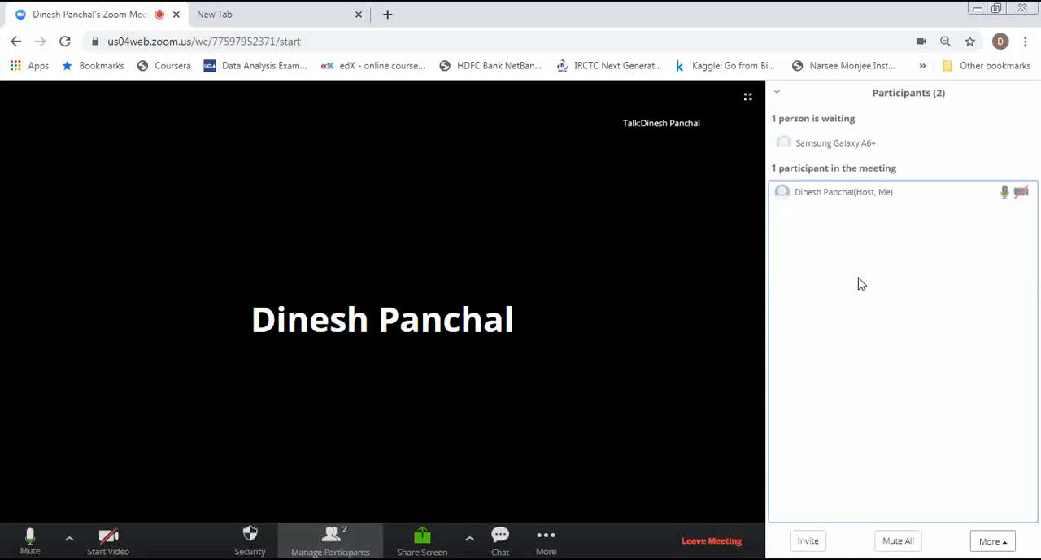
Admit the waiting participant Samsung Galaxy A6+ into the meeting.
{"action": "mouse_move", "coordinate": [877, 143]}
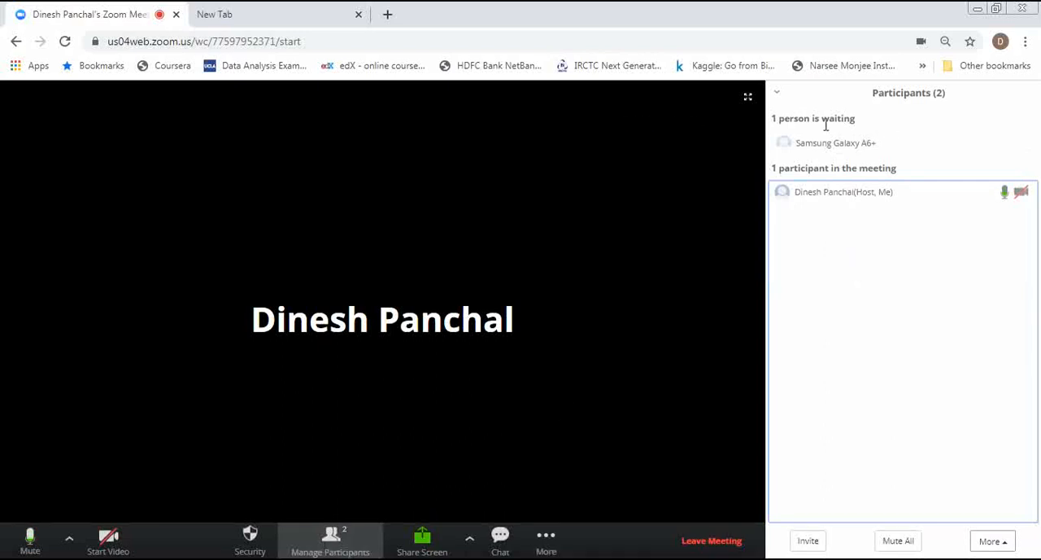
{"action": "mouse_move", "coordinate": [838, 154]}
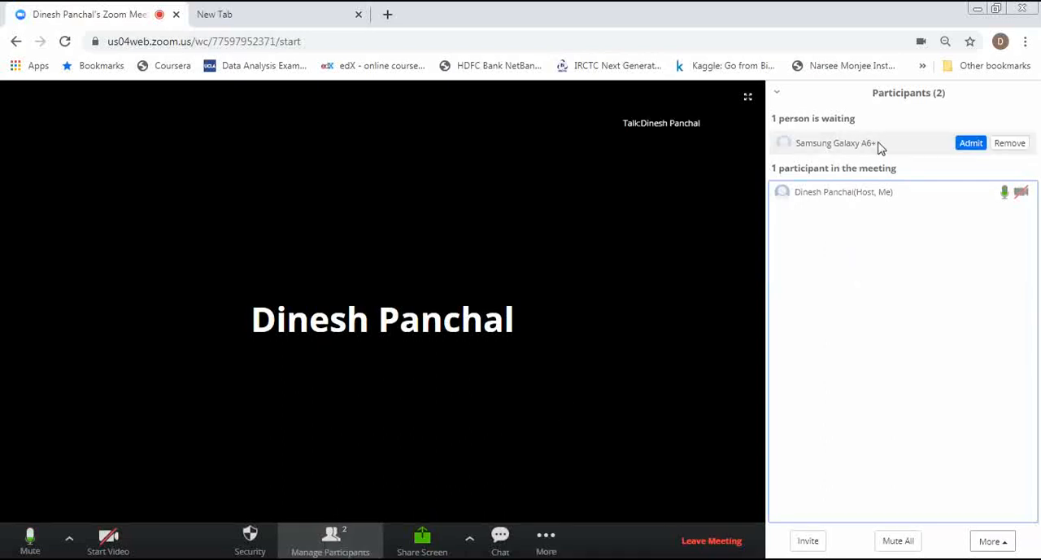
{"action": "left_click", "coordinate": [972, 145]}
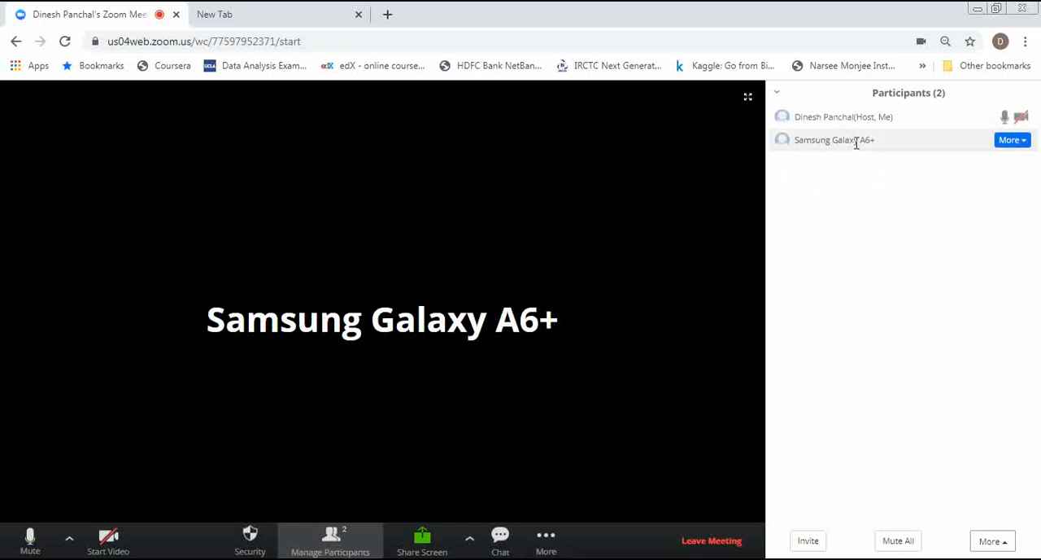
Rename the participant Samsung Galaxy A6+ to the attendee's first name and save it.
{"action": "left_click", "coordinate": [859, 141]}
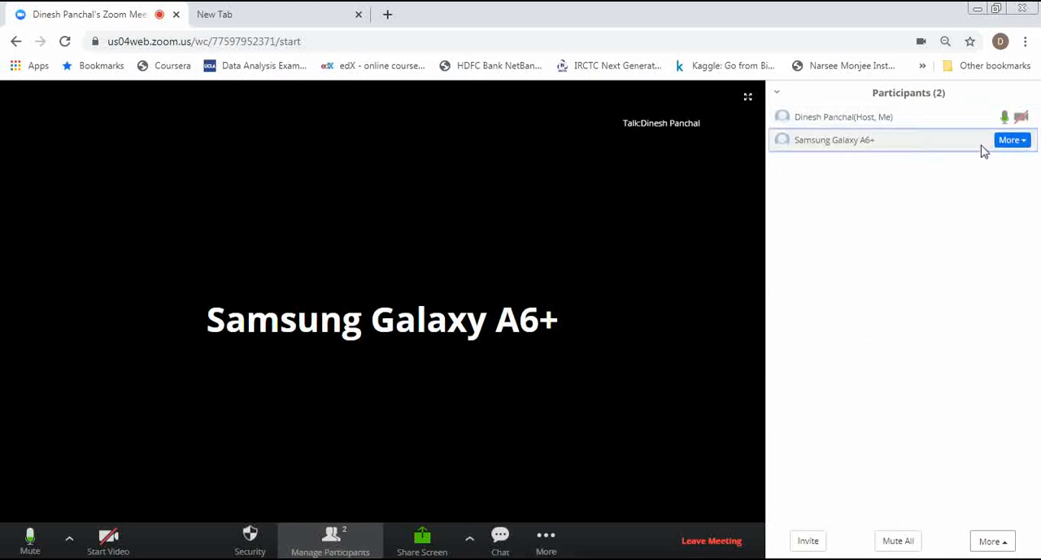
{"action": "left_click", "coordinate": [1023, 146]}
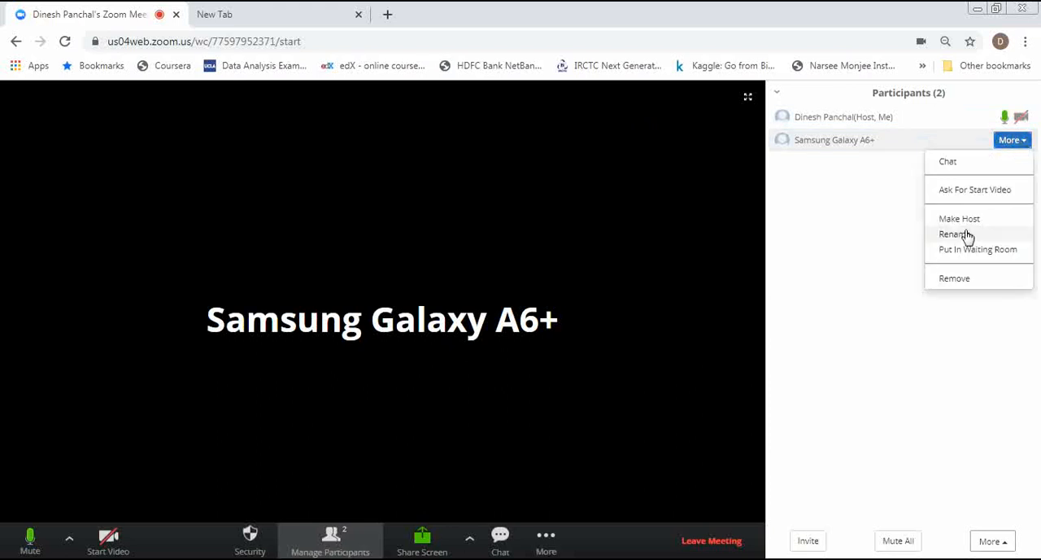
{"action": "left_click", "coordinate": [957, 234]}
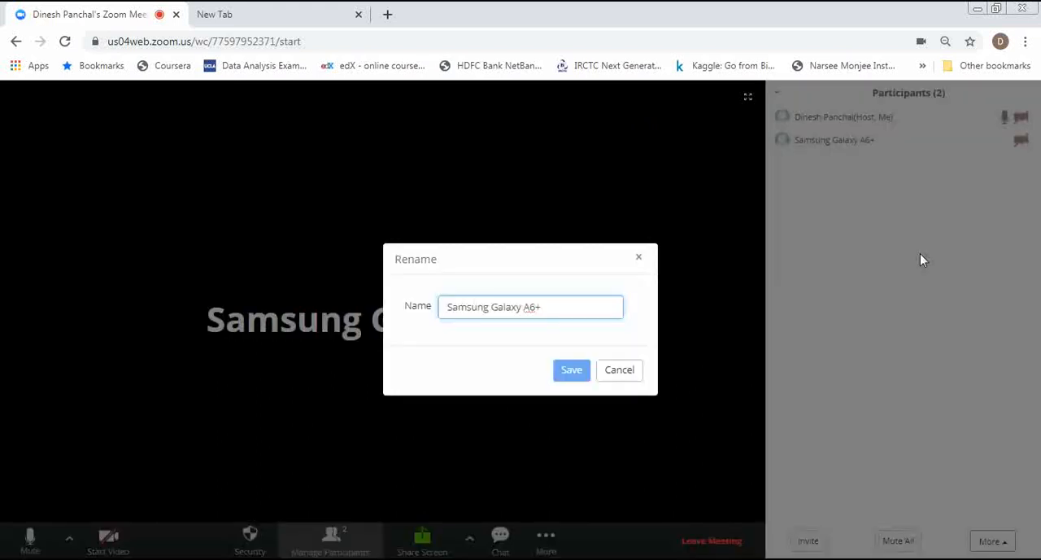
{"action": "key", "text": "BackSpace"}
{"action": "key", "text": "ctrl+a"}
{"action": "key", "text": "BackSpace"}
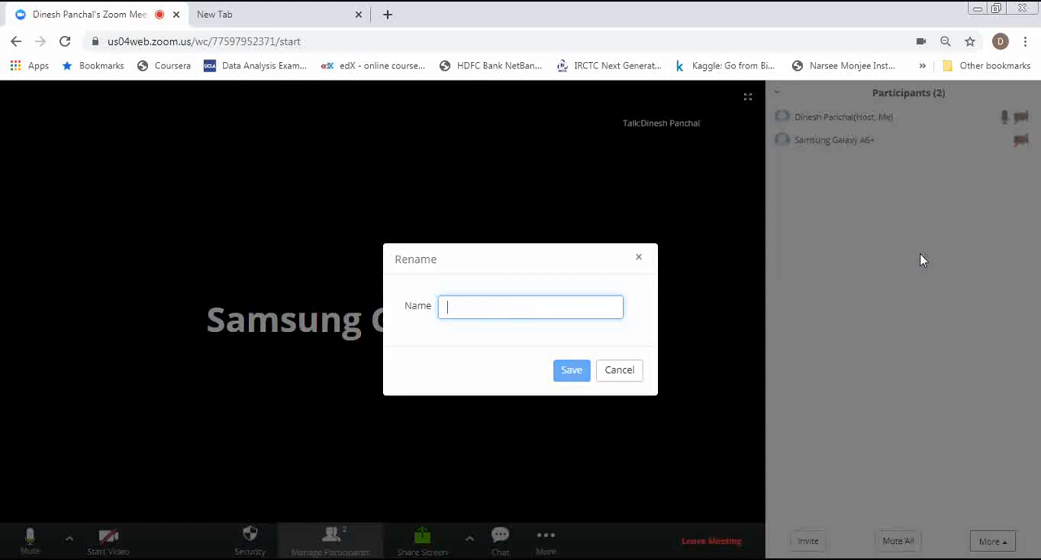
{"action": "type", "text": "Jinal"}
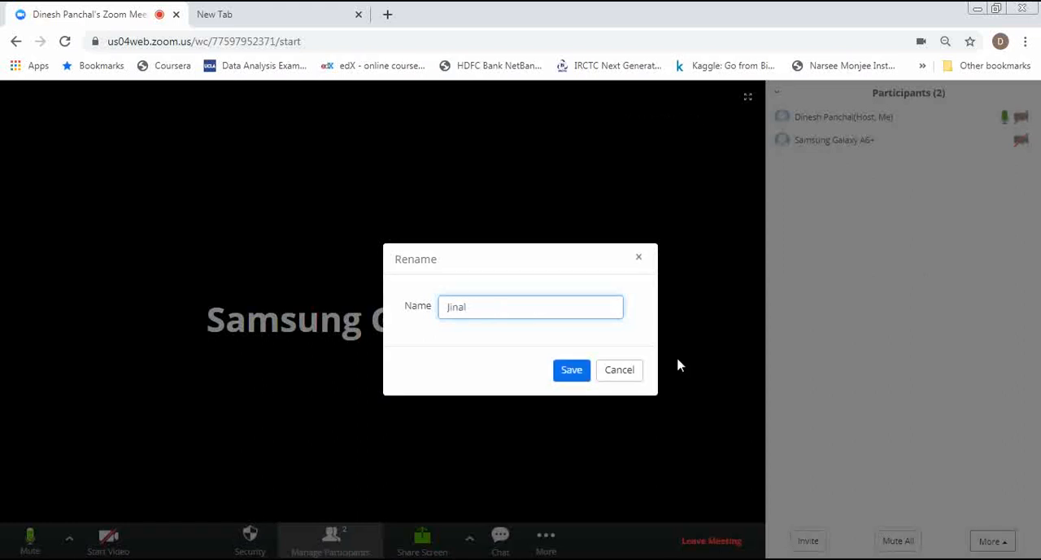
{"action": "left_click", "coordinate": [570, 372]}
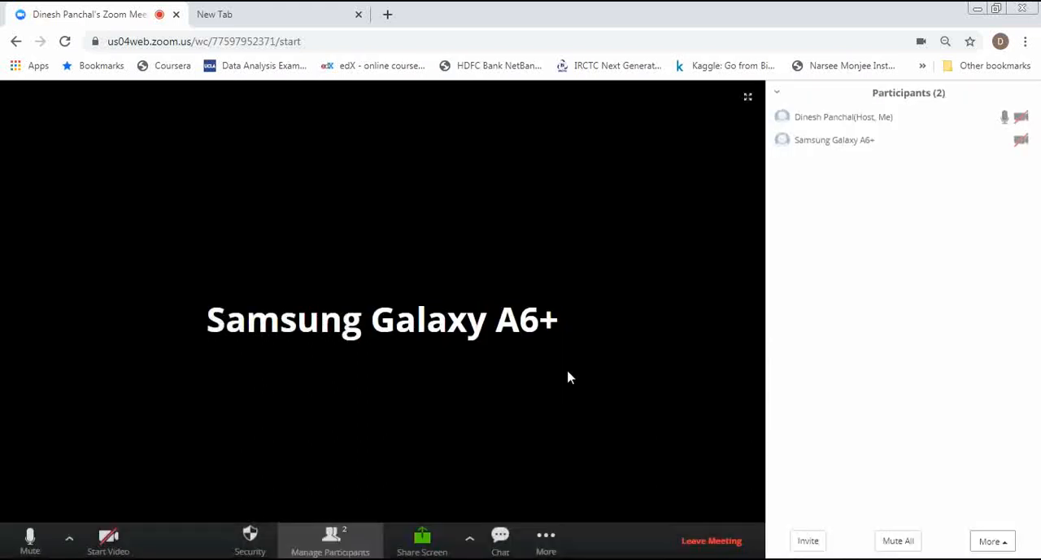
{"action": "mouse_move", "coordinate": [867, 145]}
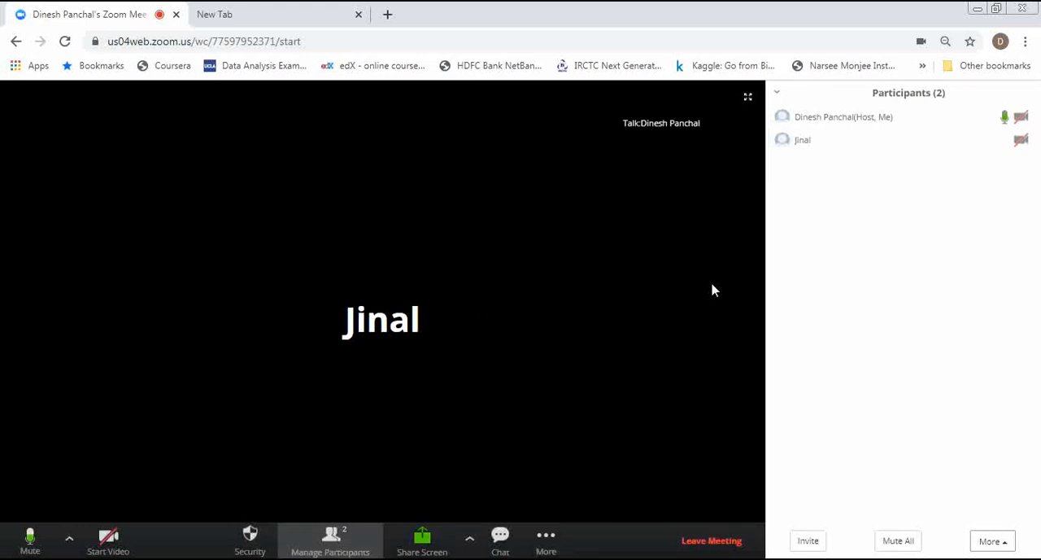
{"action": "left_click", "coordinate": [1026, 144]}
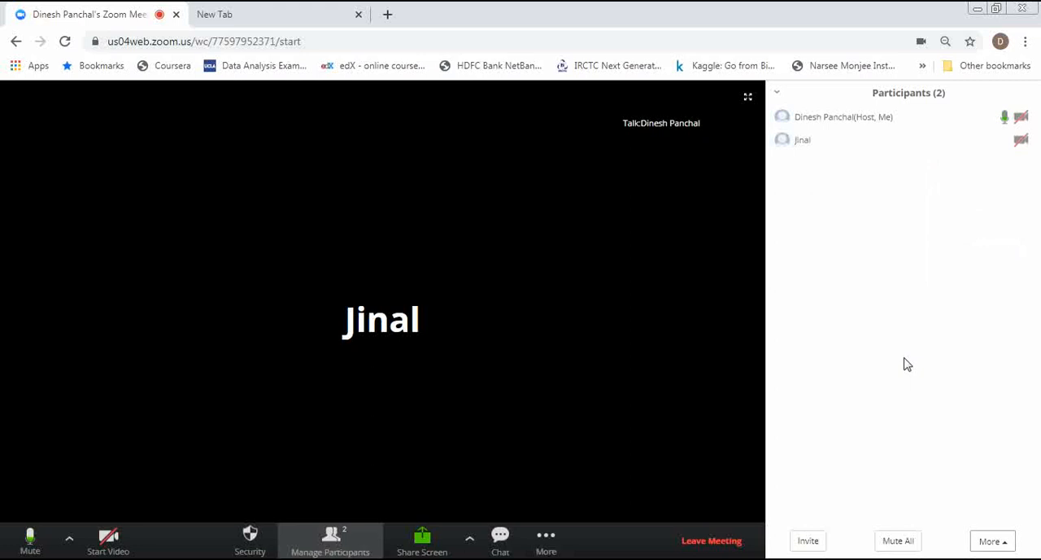
Check the application window sharing choices, then share the entire screen with the meeting.
{"action": "left_click", "coordinate": [423, 545]}
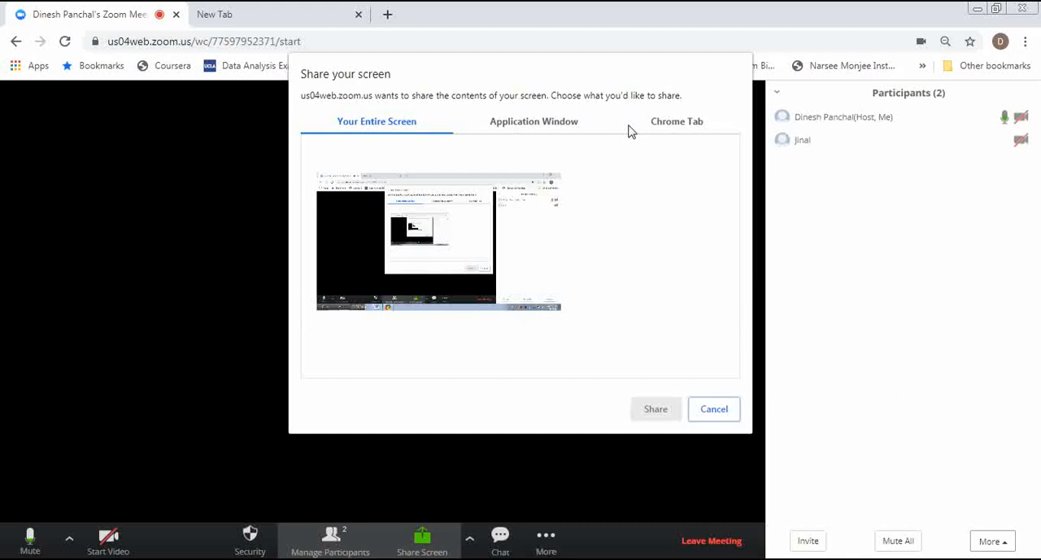
{"action": "left_click", "coordinate": [514, 130]}
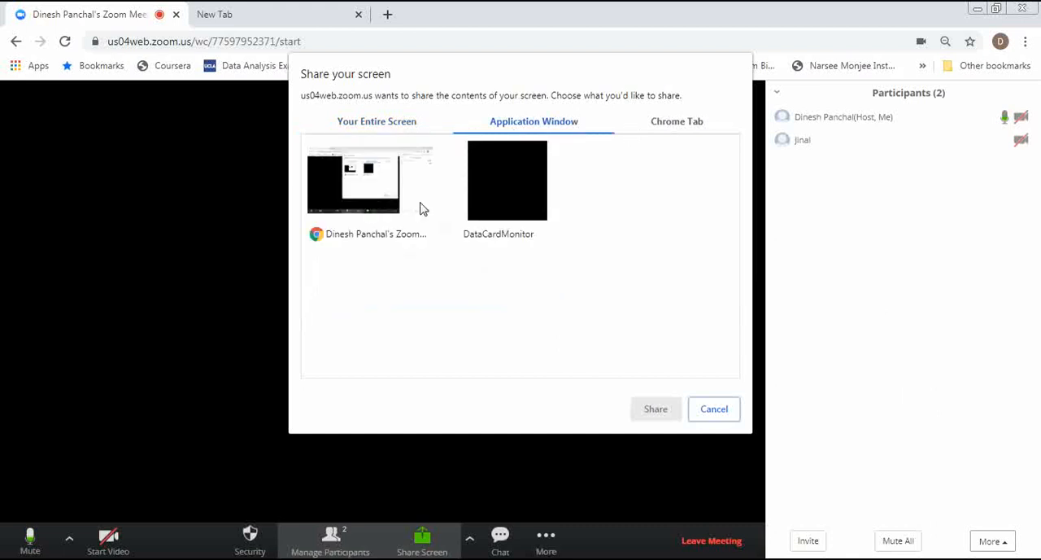
{"action": "left_click", "coordinate": [388, 130]}
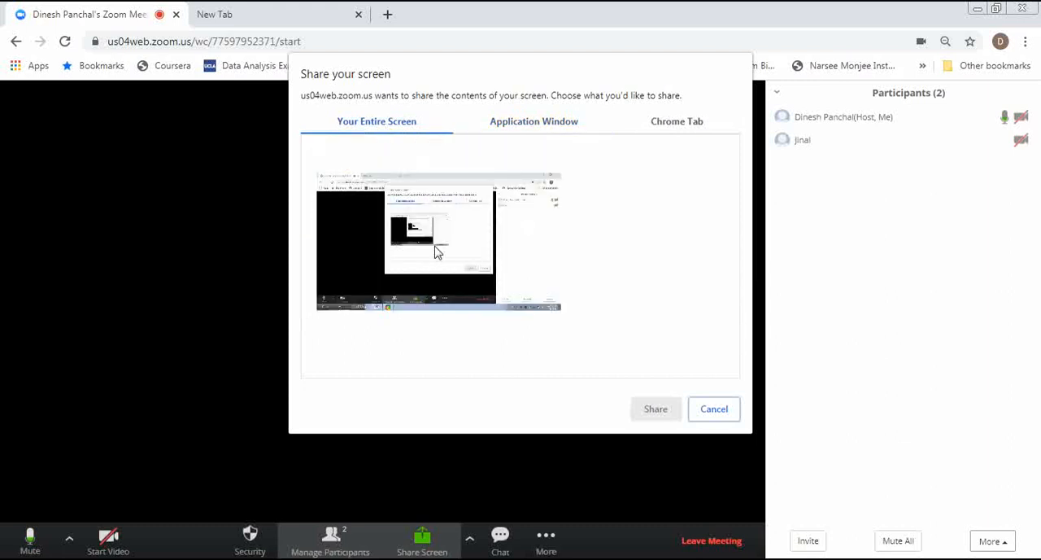
{"action": "left_click", "coordinate": [431, 229]}
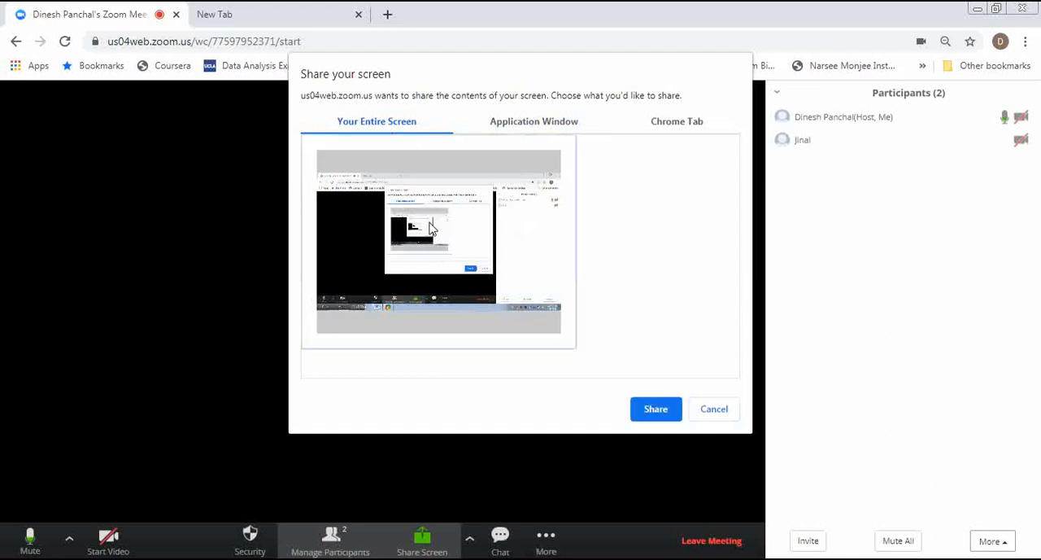
{"action": "left_click", "coordinate": [656, 410]}
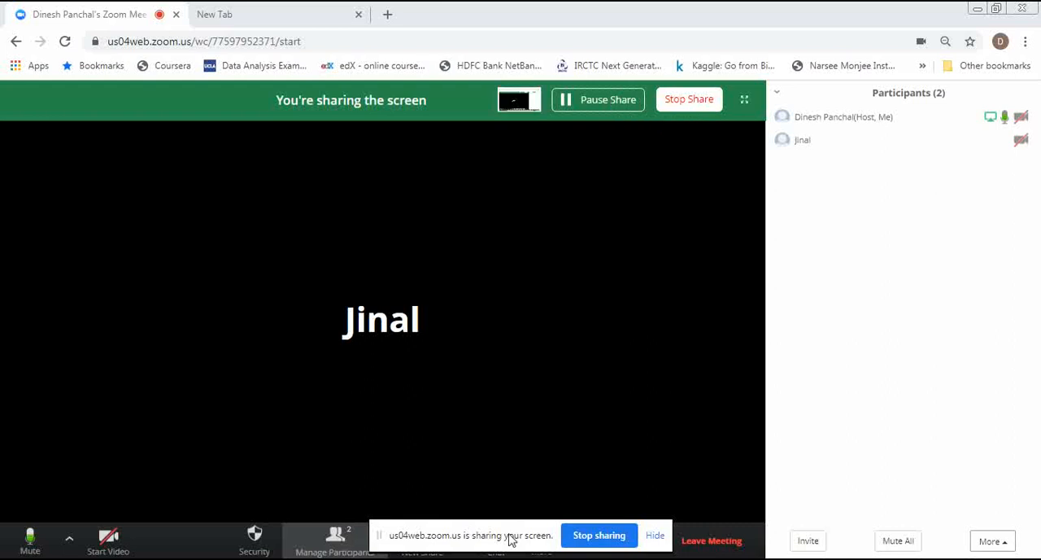
Move the screen-sharing notice clear of the meeting controls and stop sharing the screen.
{"action": "left_click_drag", "start_coordinate": [511, 540], "coordinate": [884, 485]}
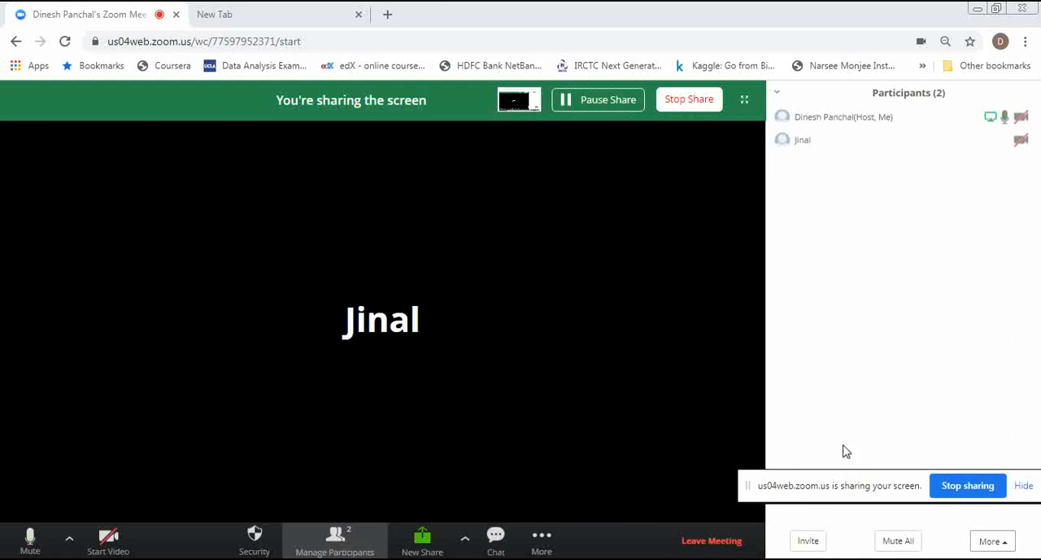
{"action": "left_click", "coordinate": [966, 486]}
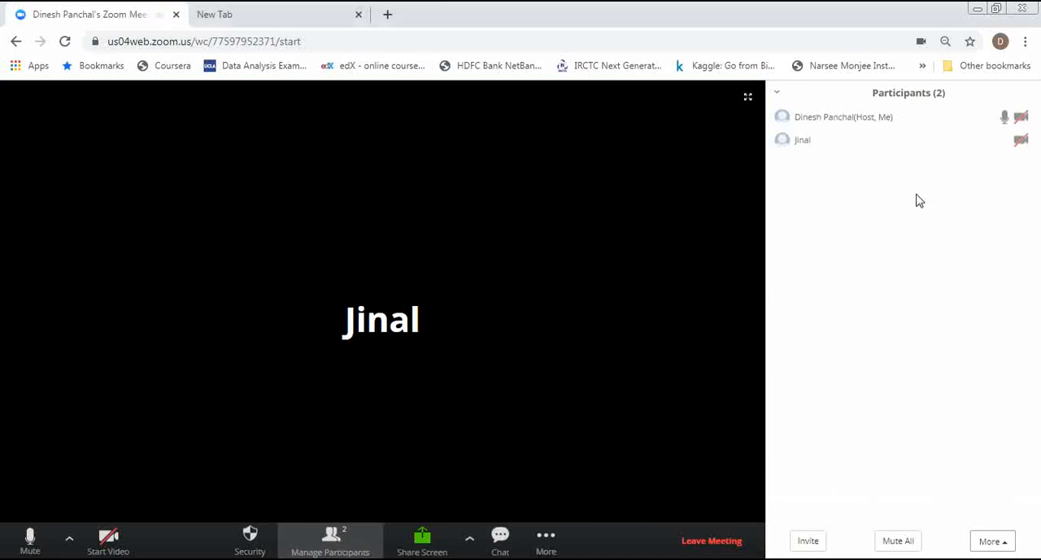
Make the renamed participant the host of the meeting and confirm the host change.
{"action": "mouse_move", "coordinate": [939, 145]}
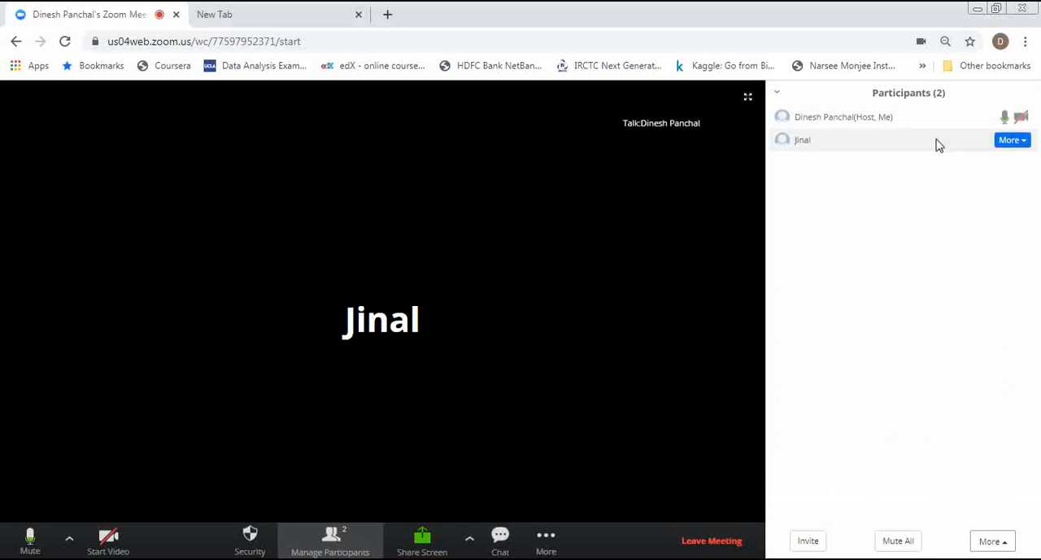
{"action": "left_click", "coordinate": [1011, 139]}
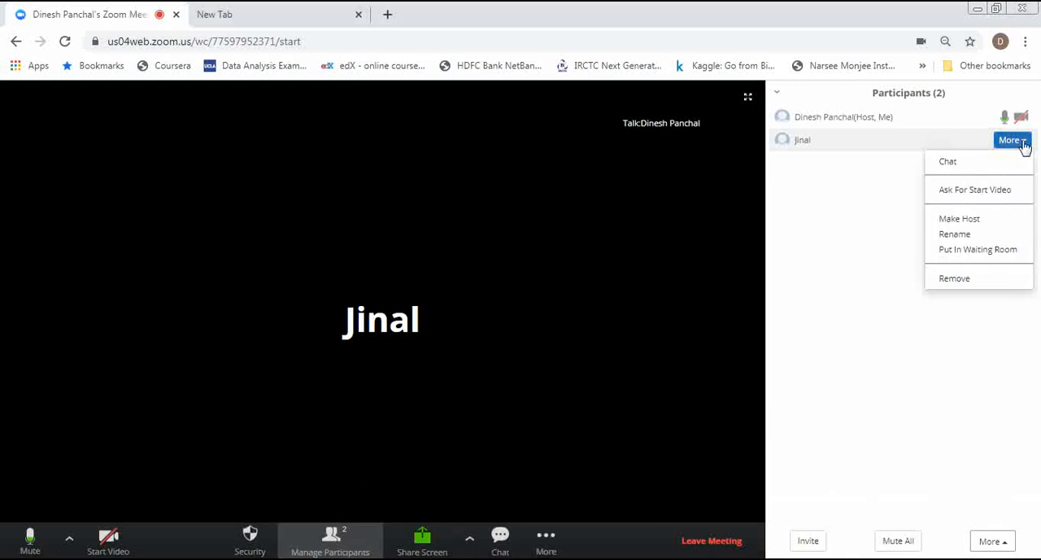
{"action": "left_click", "coordinate": [960, 219]}
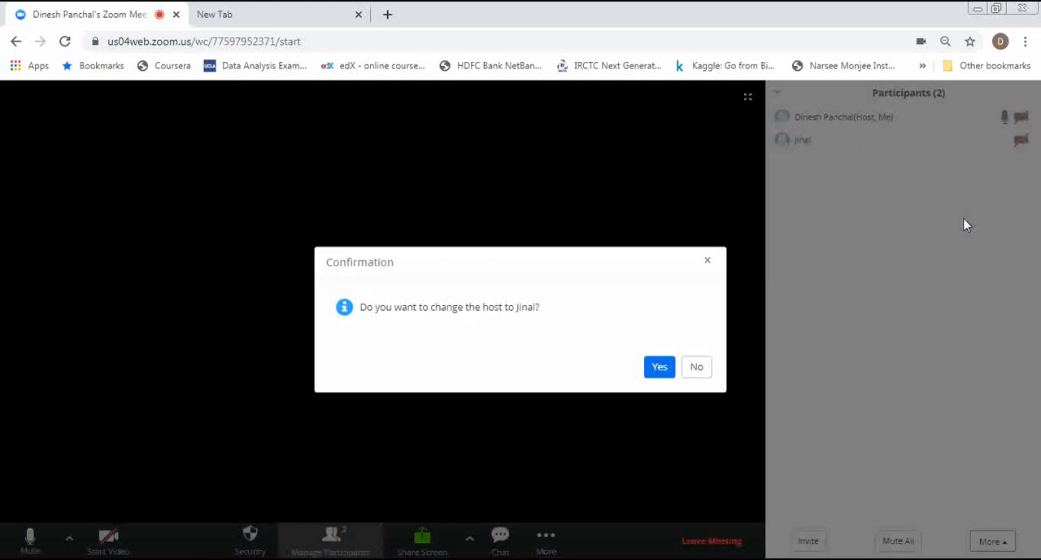
{"action": "left_click", "coordinate": [657, 366]}
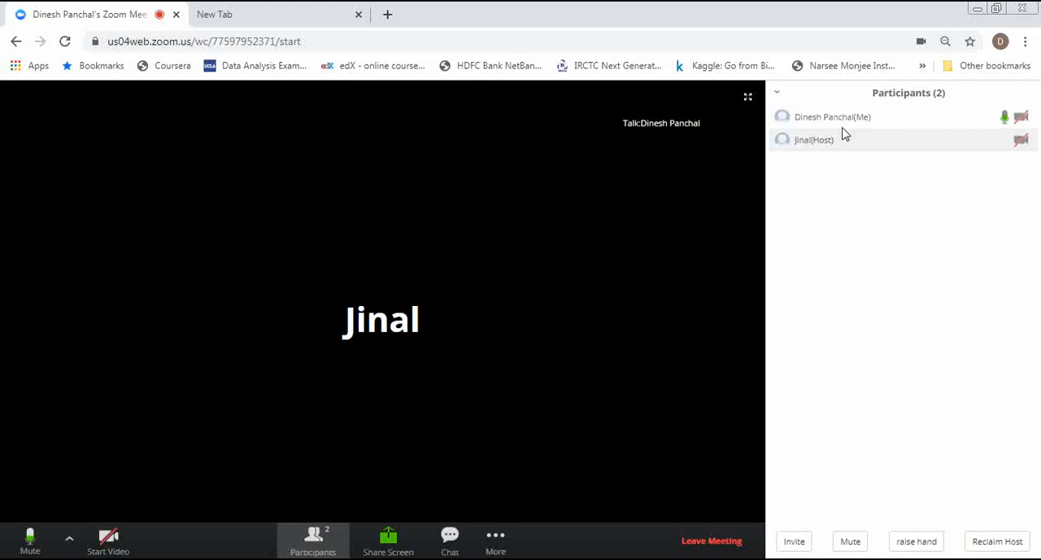
Raise your own hand in the meeting as a participant and lower it again.
{"action": "left_click", "coordinate": [919, 542]}
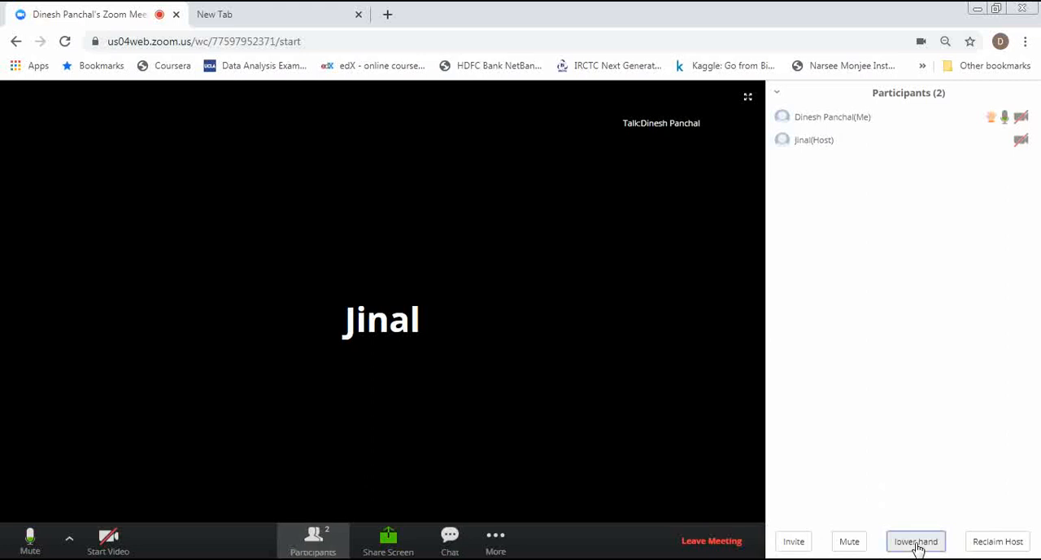
{"action": "mouse_move", "coordinate": [991, 125]}
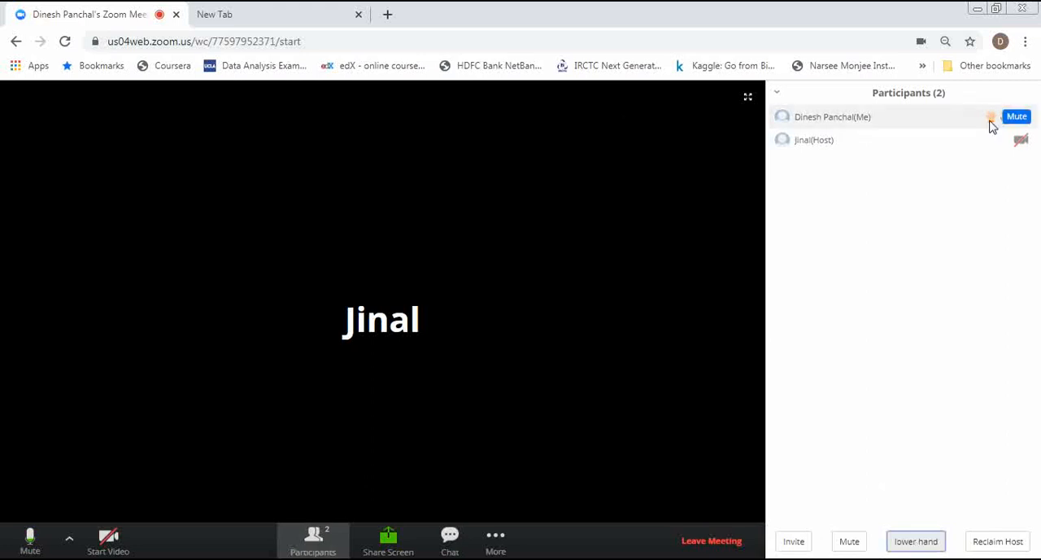
{"action": "left_click", "coordinate": [991, 119]}
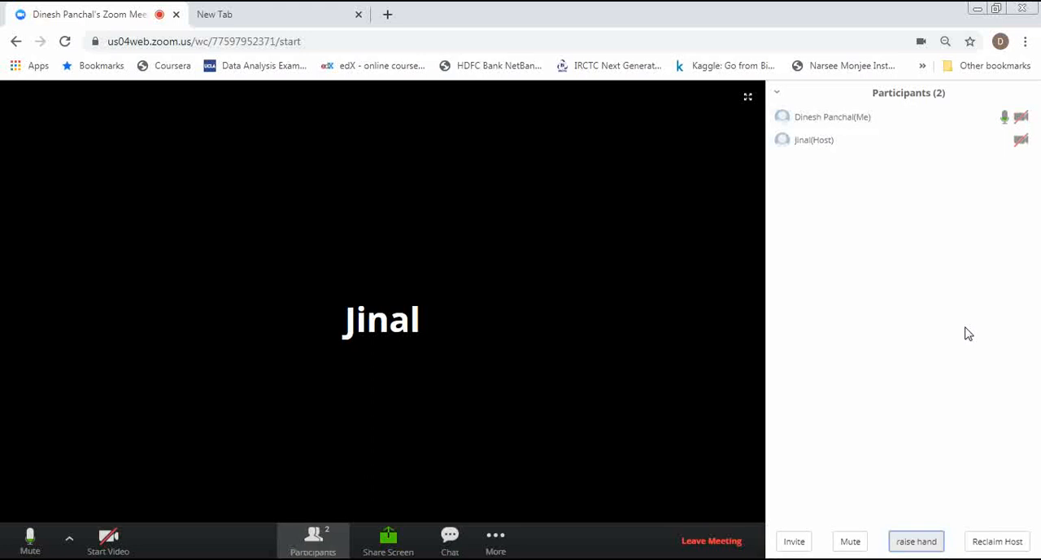